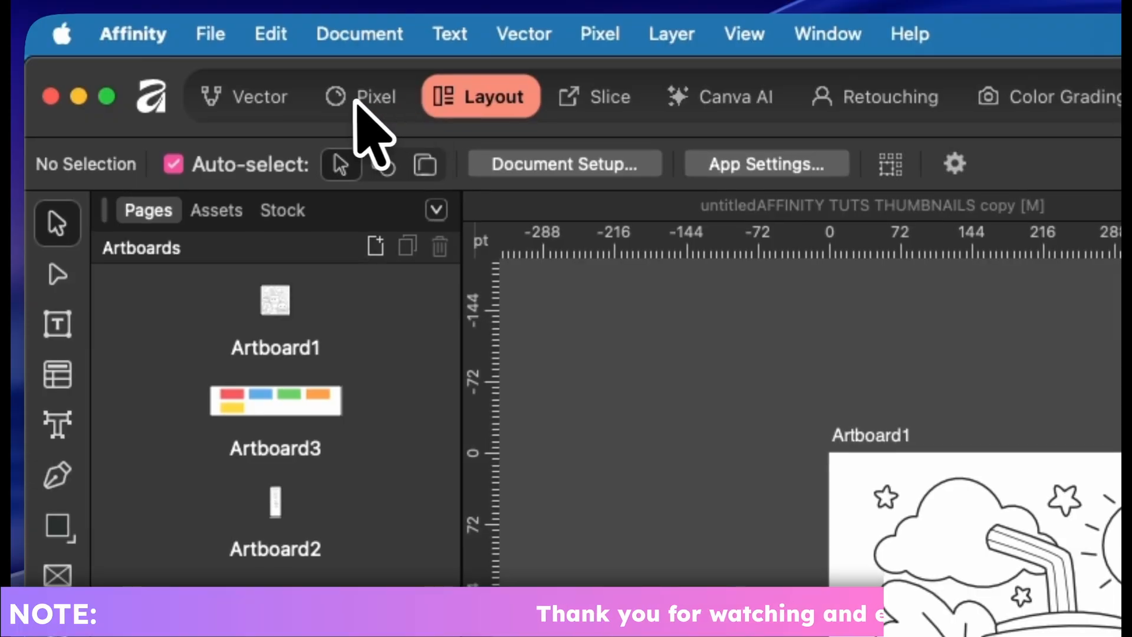
# - Switch to the Vector workspace and draw a linear gradient fill across the background shape of Artboard1
pyautogui.click(335, 104)
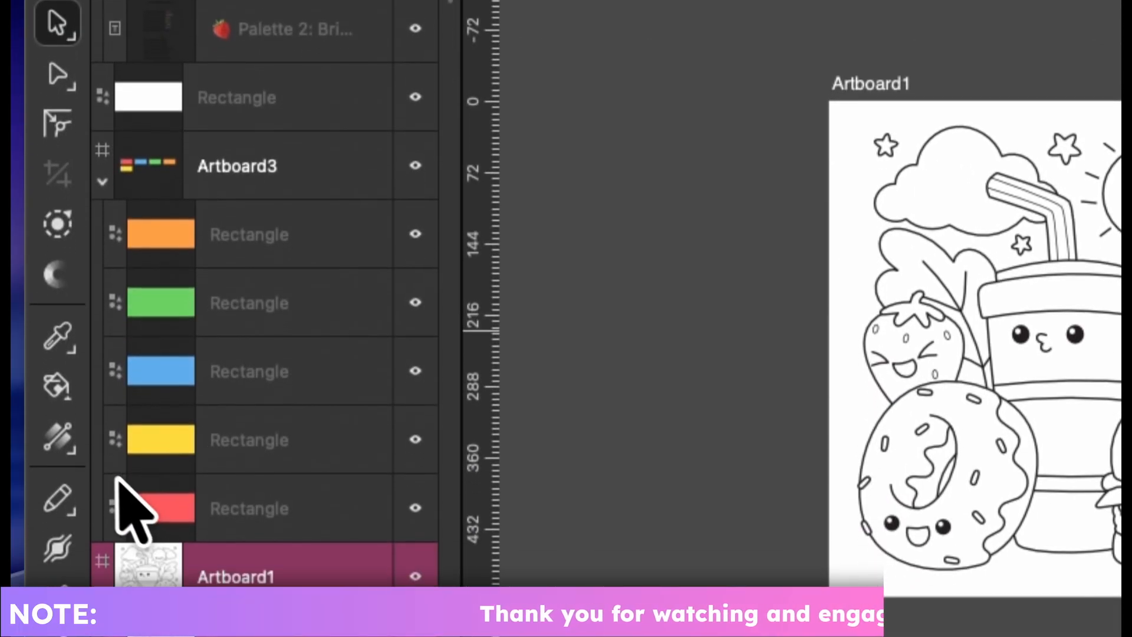
pyautogui.click(65, 431)
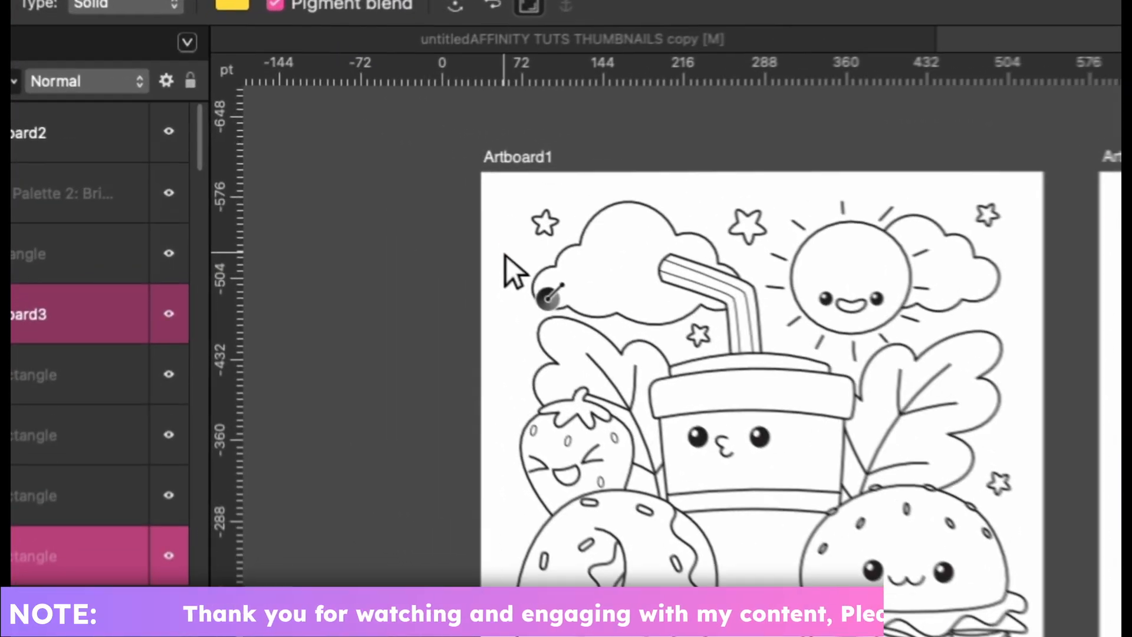
pyautogui.click(340, 189)
pyautogui.moveTo(402, 140); pyautogui.dragTo(424, 140)
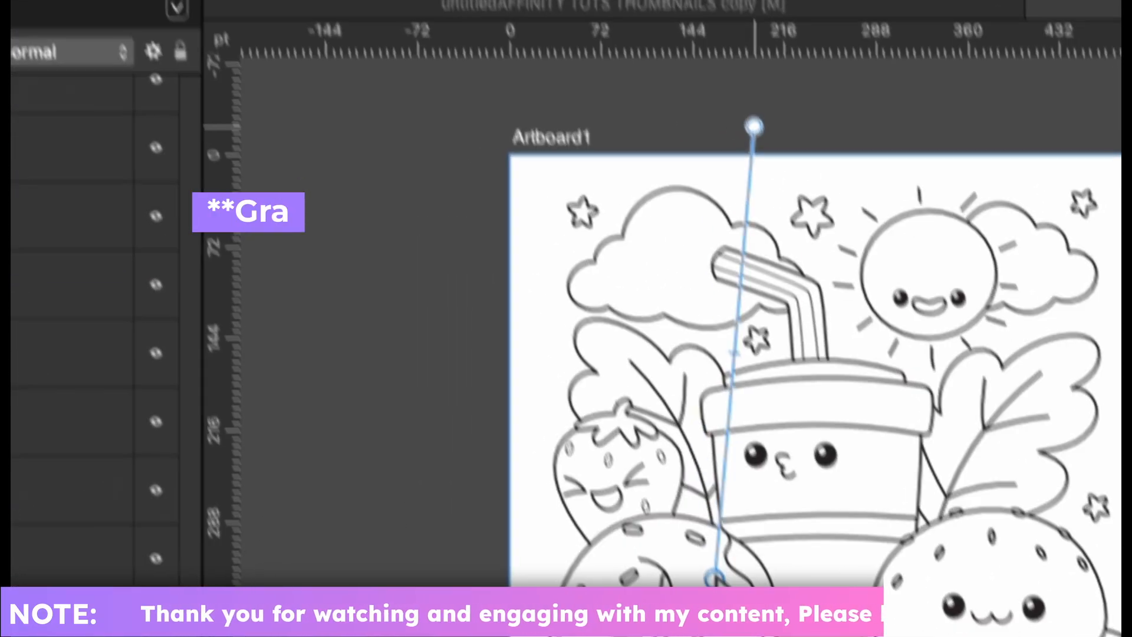
pyautogui.moveTo(715, 577); pyautogui.dragTo(622, 522)
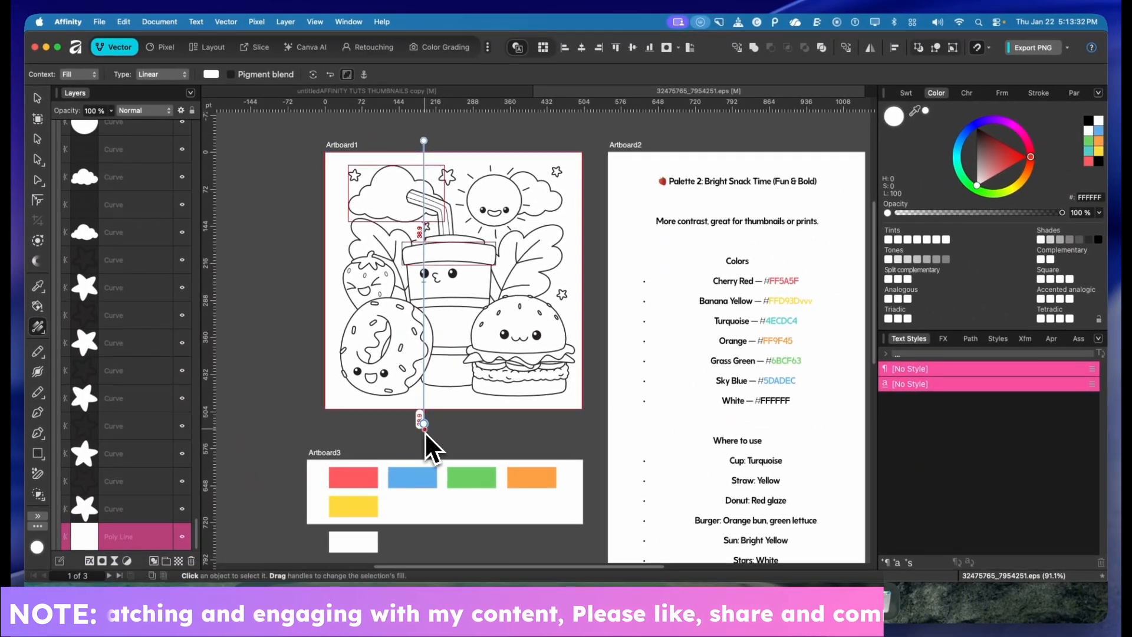
# - Set the background gradient's color stop to sky blue and realign the gradient diagonally across Artboard1
pyautogui.click(423, 293)
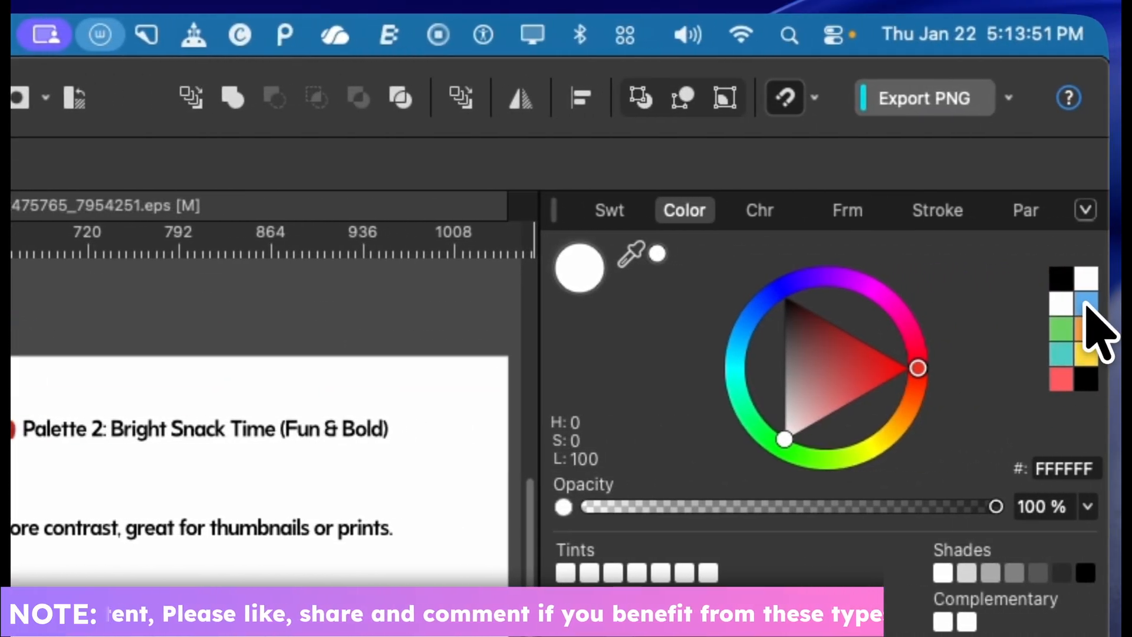
pyautogui.click(1086, 305)
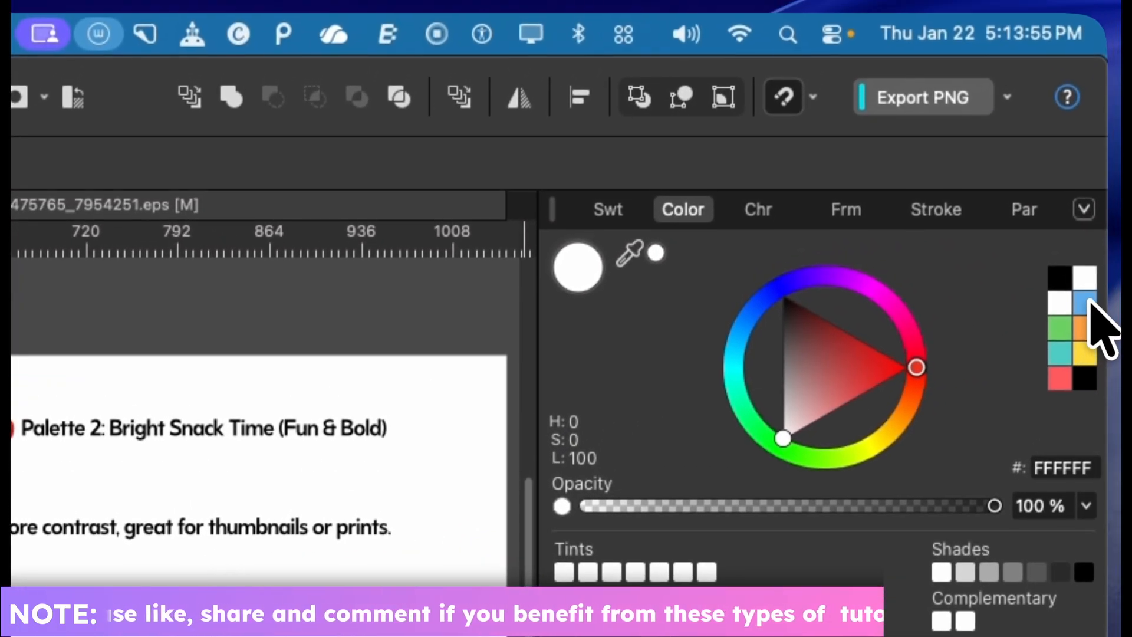
pyautogui.click(1089, 289)
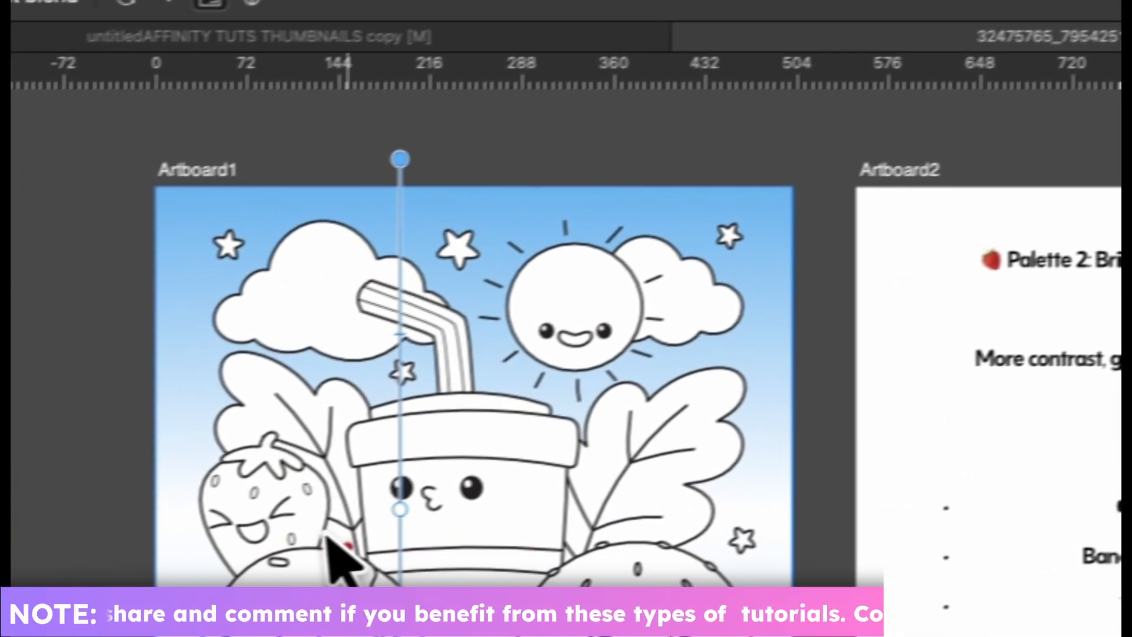
pyautogui.moveTo(328, 532); pyautogui.dragTo(739, 238)
# - Fill the body of the drink cup with turquoise 4ECDC4 from the palette
pyautogui.scroll(2, 418, 476)
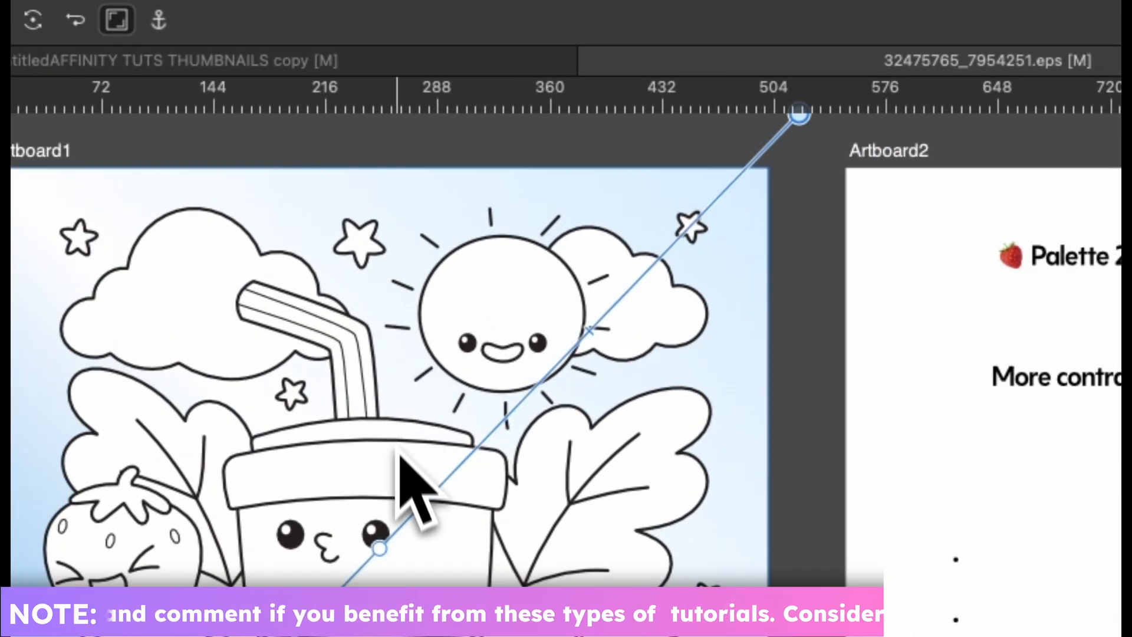
pyautogui.press('space')
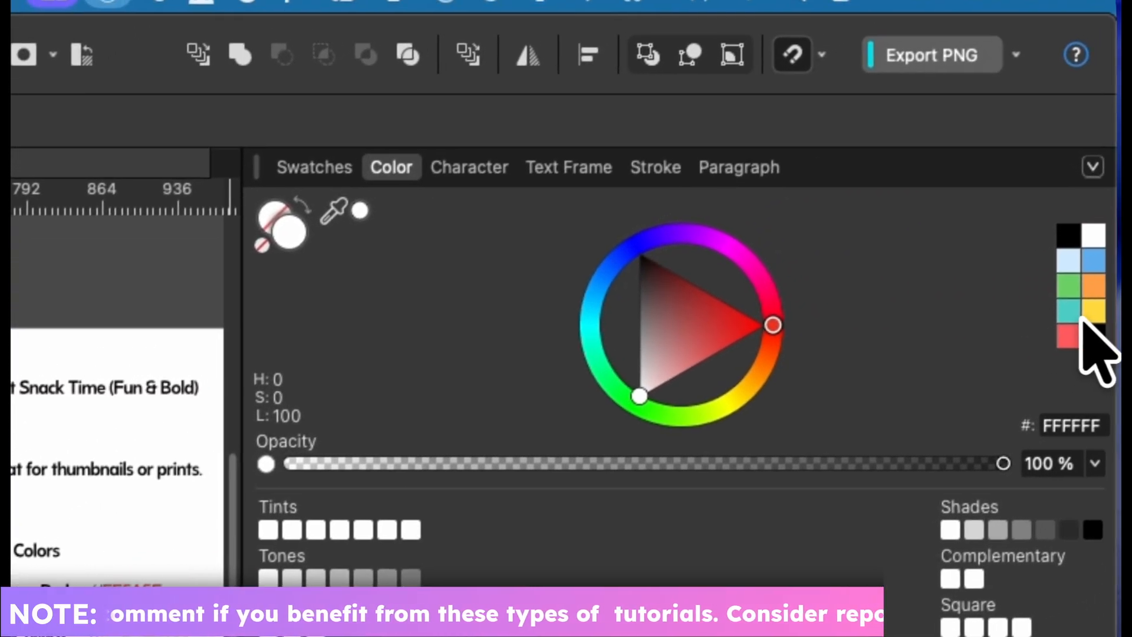
pyautogui.click(1083, 321)
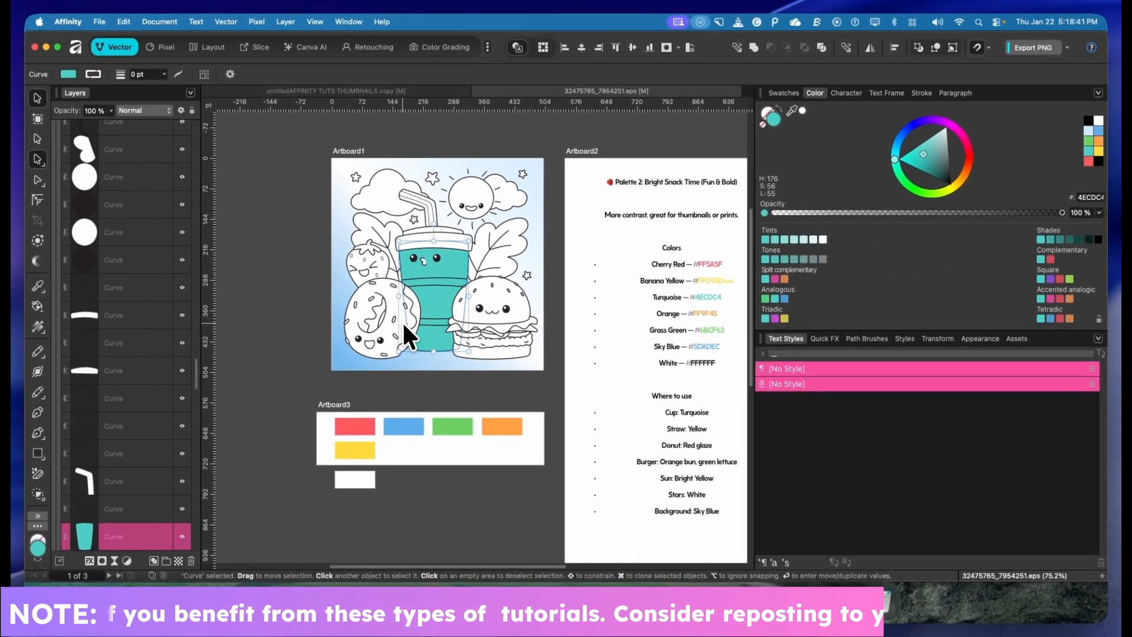
# - Apply a vertical linear gradient to the cup body, running from the lid down past the cup's base
pyautogui.press('g')
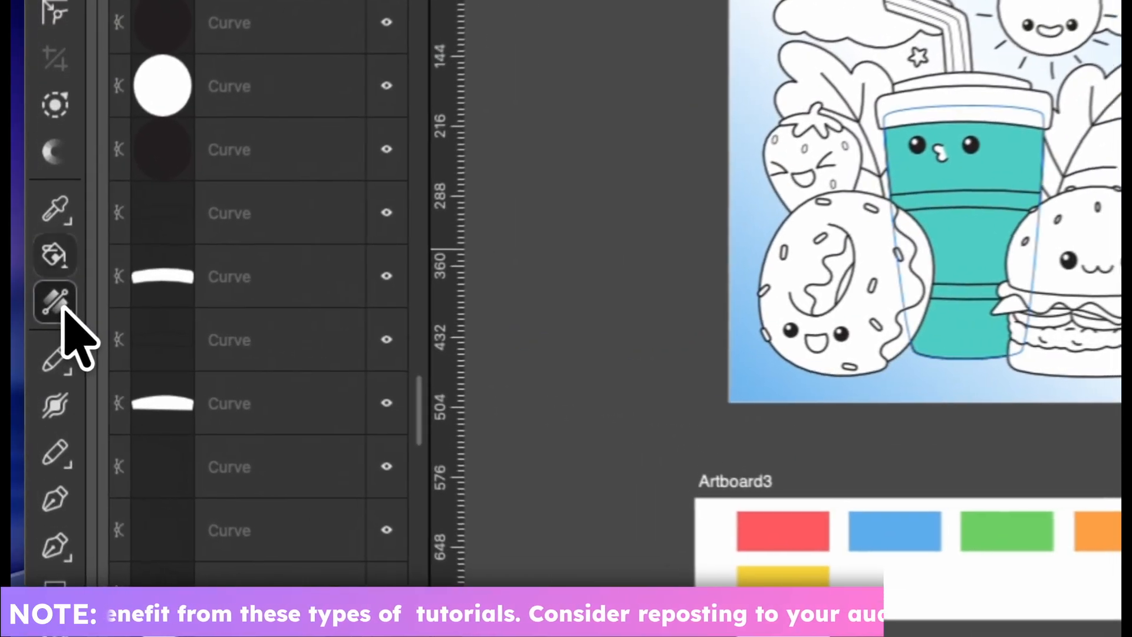
pyautogui.moveTo(438, 223); pyautogui.dragTo(437, 279)
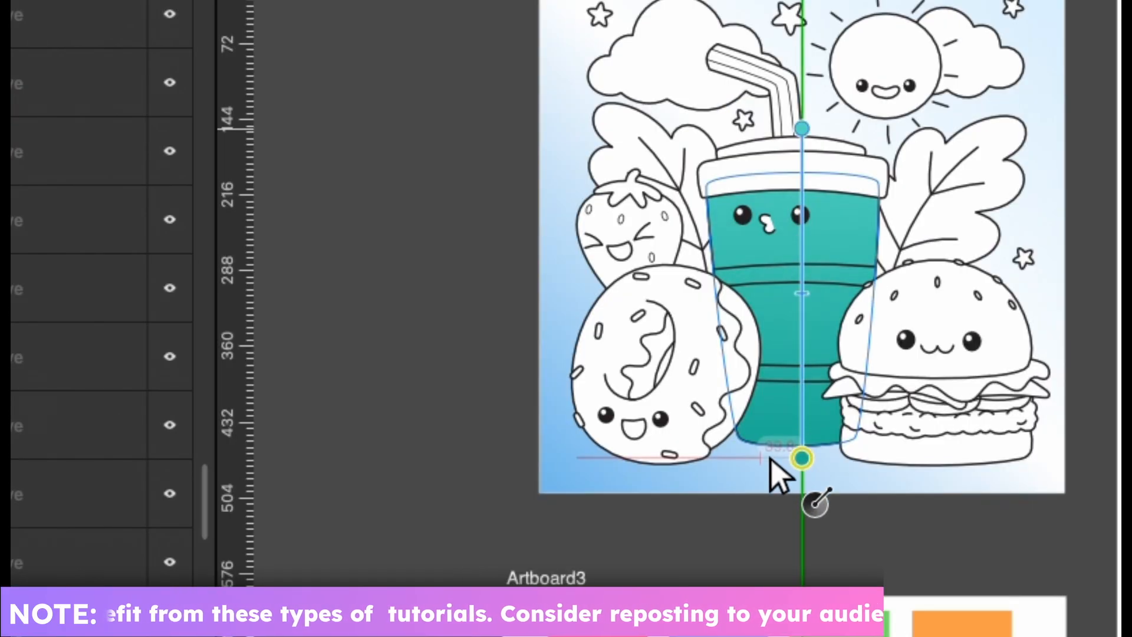
pyautogui.moveTo(776, 226); pyautogui.dragTo(762, 452)
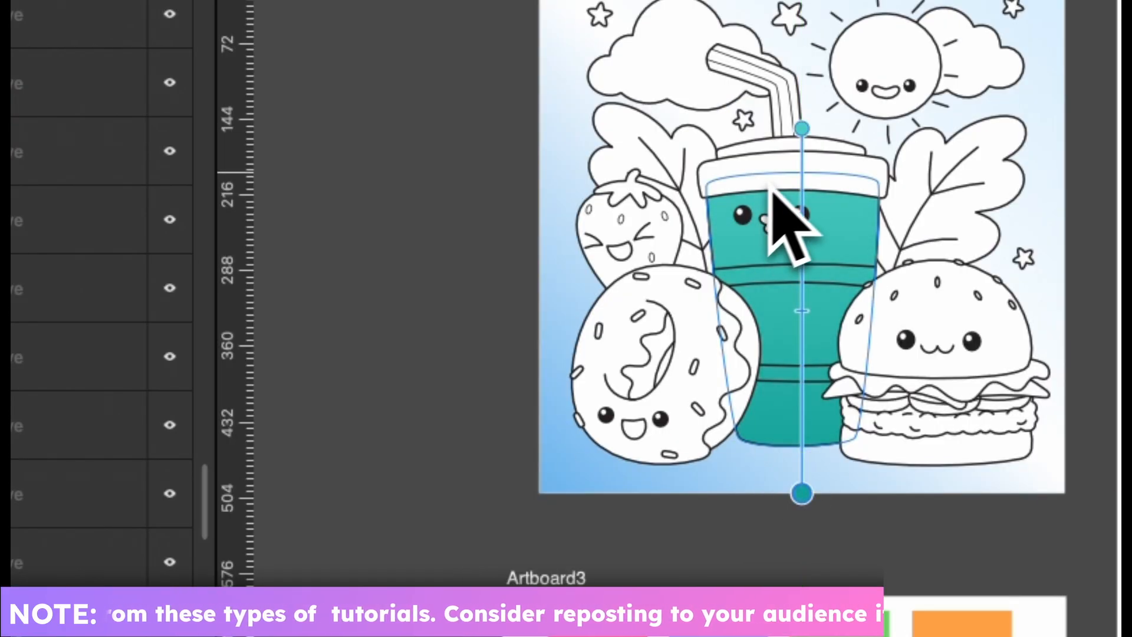
pyautogui.moveTo(790, 486); pyautogui.dragTo(802, 492)
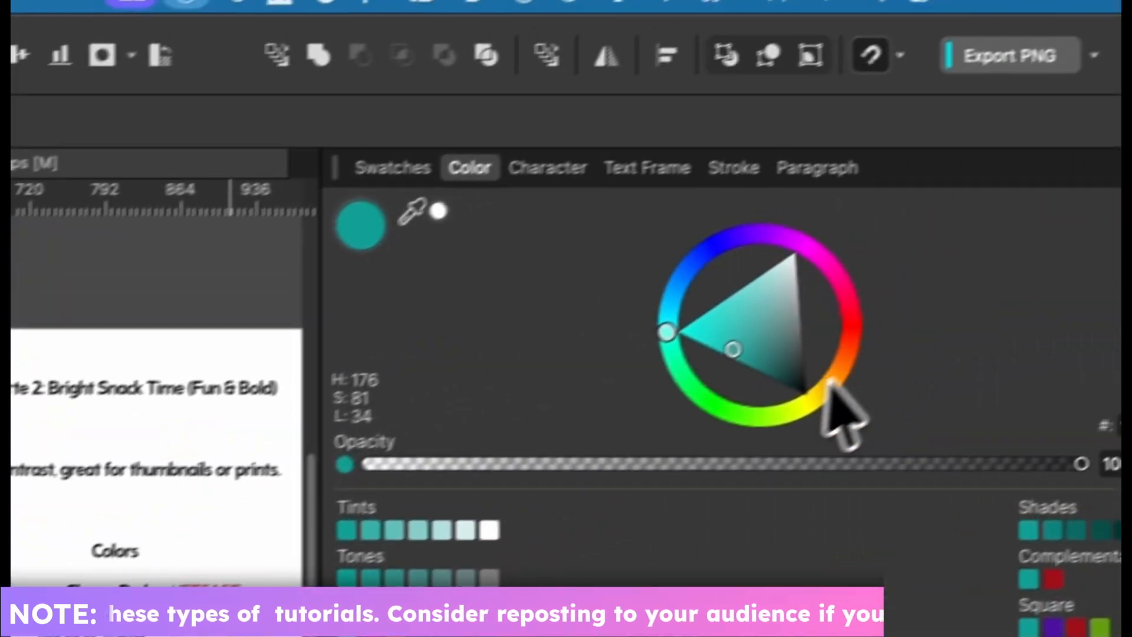
# - Darken the cup gradient's lower stop to deep teal and move its upper stop down to just below the lid
pyautogui.click(688, 401)
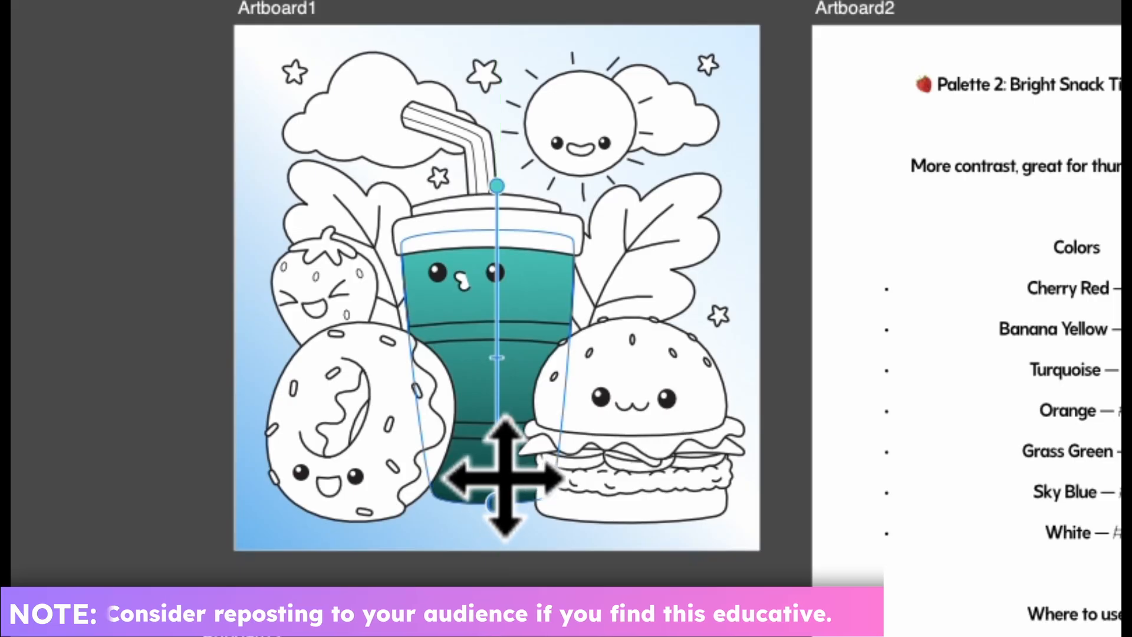
pyautogui.moveTo(497, 187); pyautogui.dragTo(494, 260)
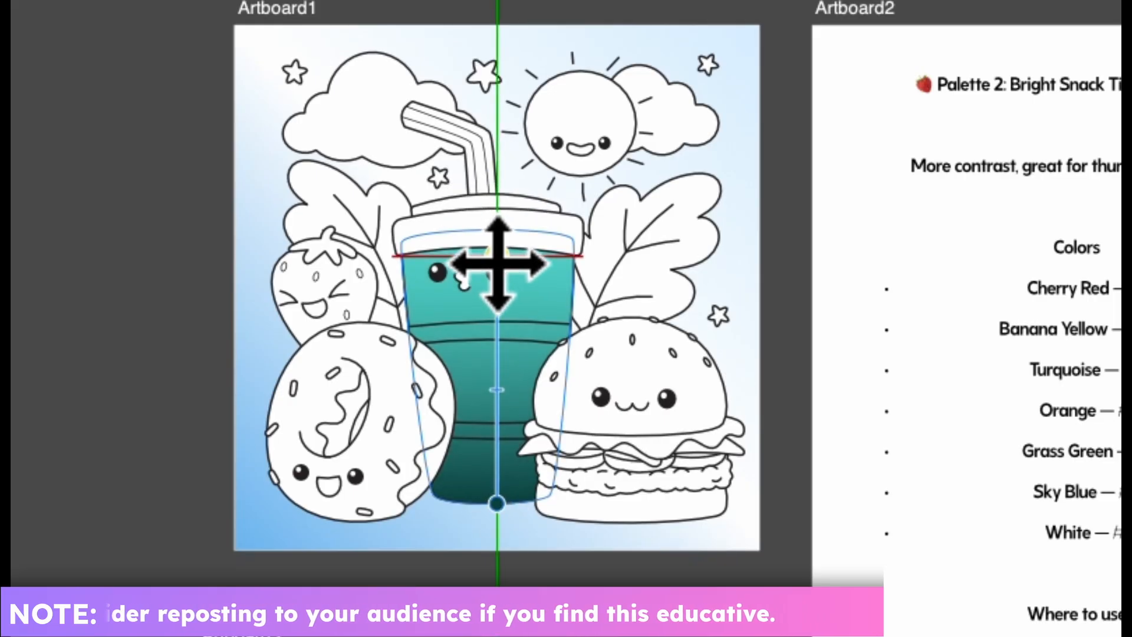
pyautogui.press('v')
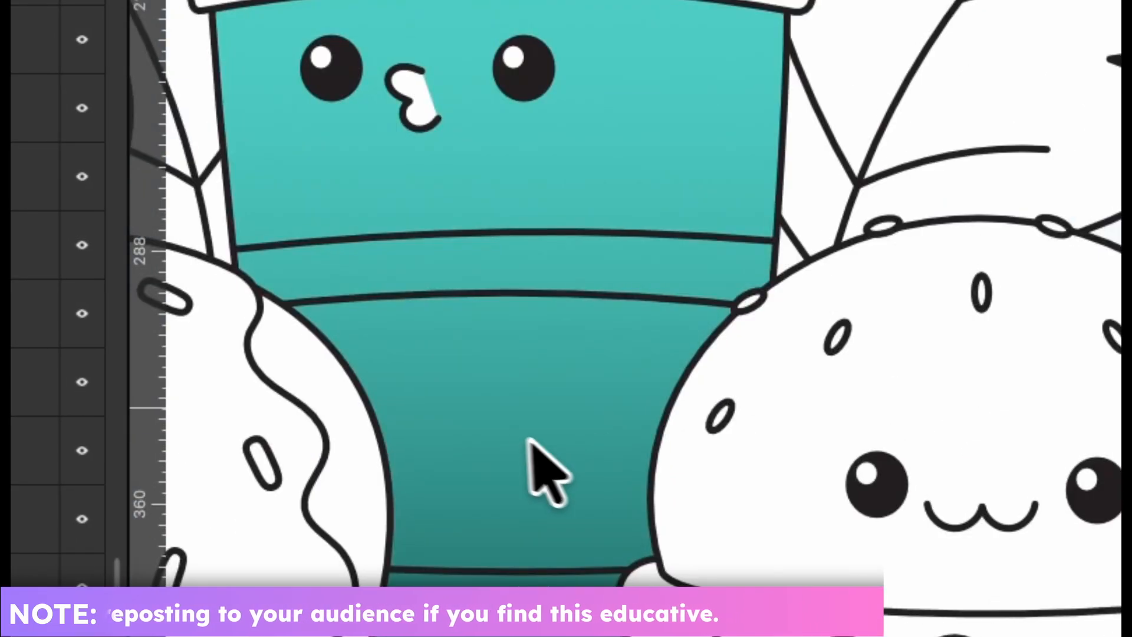
# - Fill the strawberry's body with cherry red from the palette
pyautogui.scroll(-5, 551, 422)
pyautogui.press('space')
pyautogui.moveTo(523, 407); pyautogui.dragTo(788, 447)
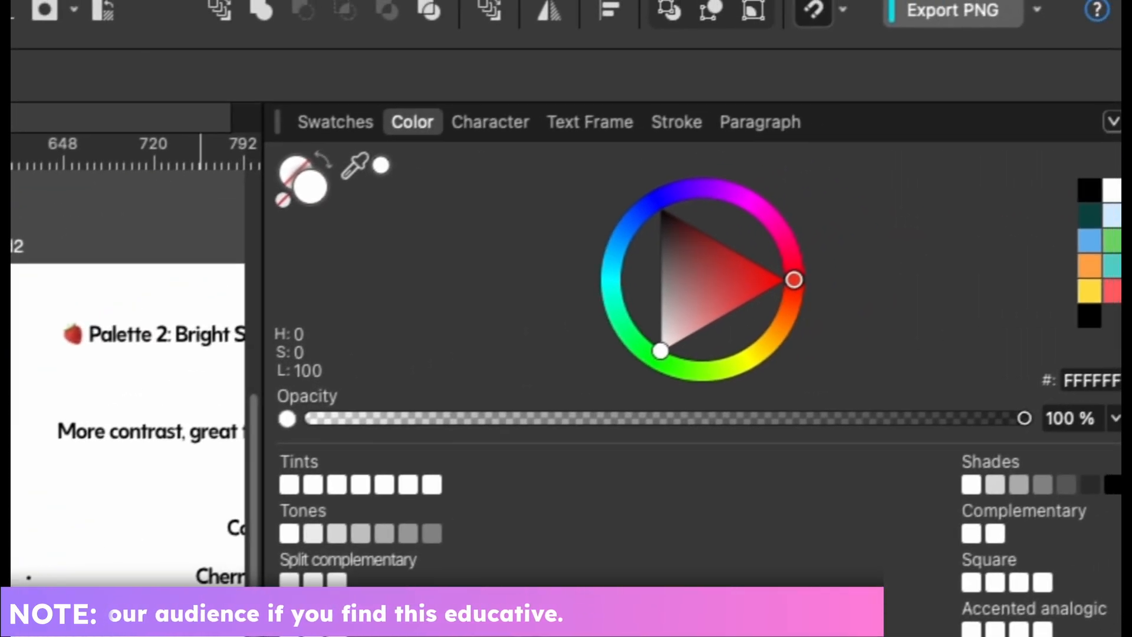
pyautogui.click(1092, 300)
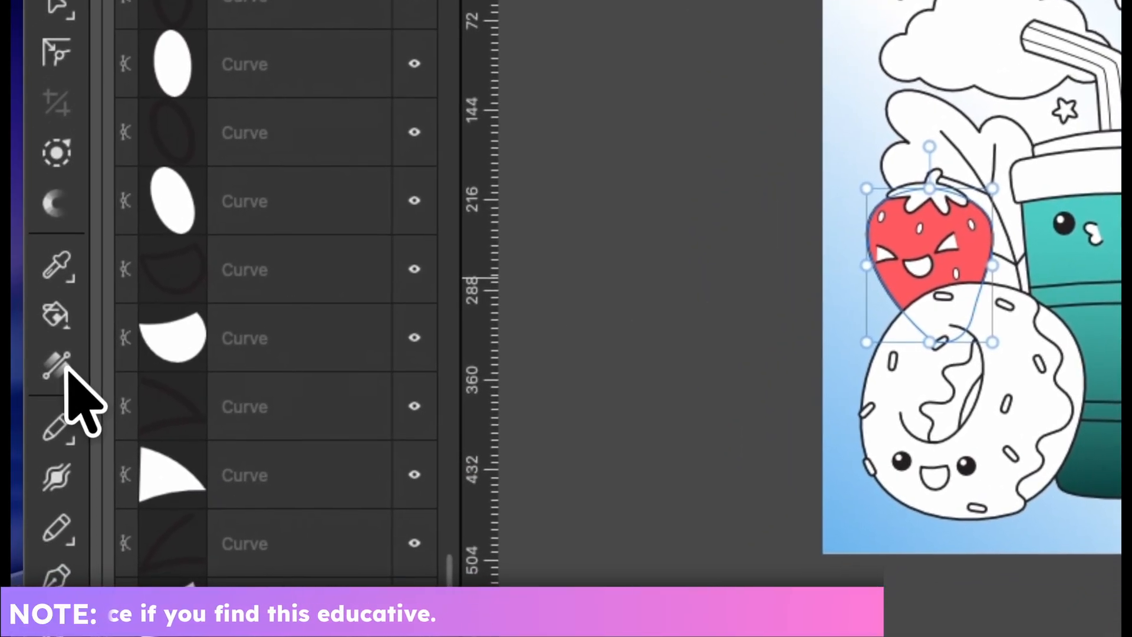
# - Apply a vertical linear gradient to the strawberry, from light red at the top to dark red at the tip
pyautogui.click(63, 369)
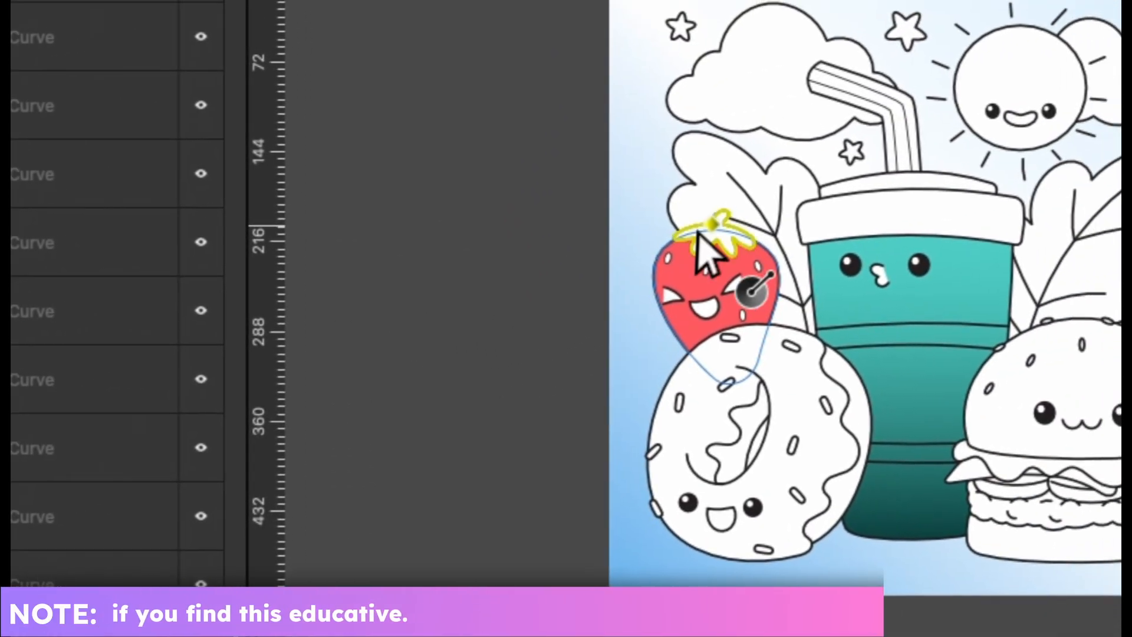
pyautogui.moveTo(699, 234); pyautogui.dragTo(690, 385)
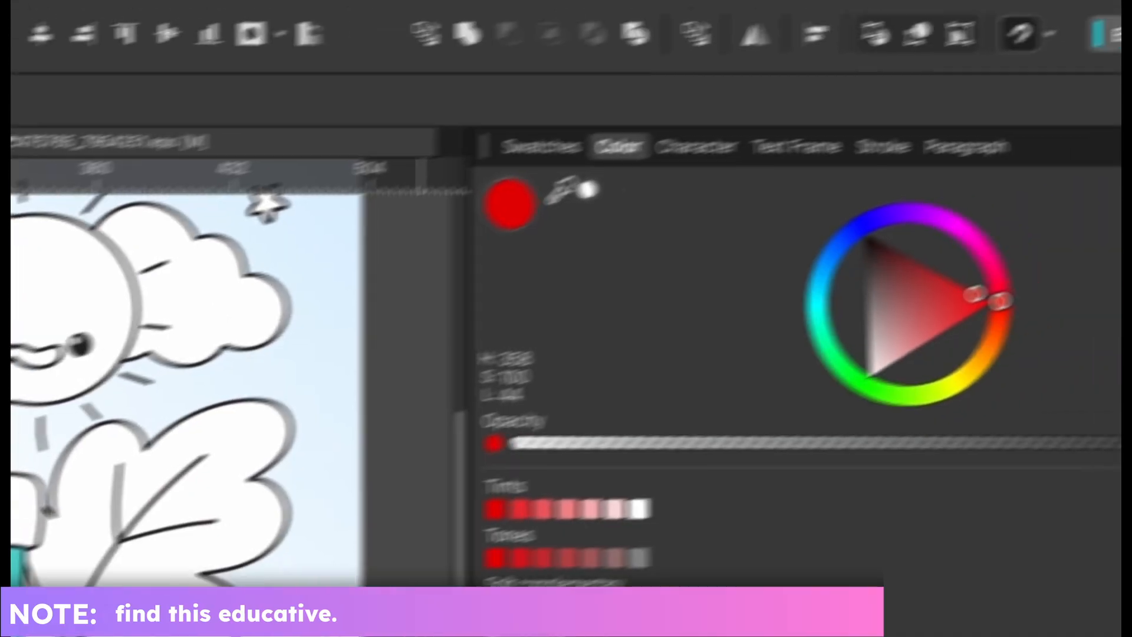
pyautogui.click(708, 346)
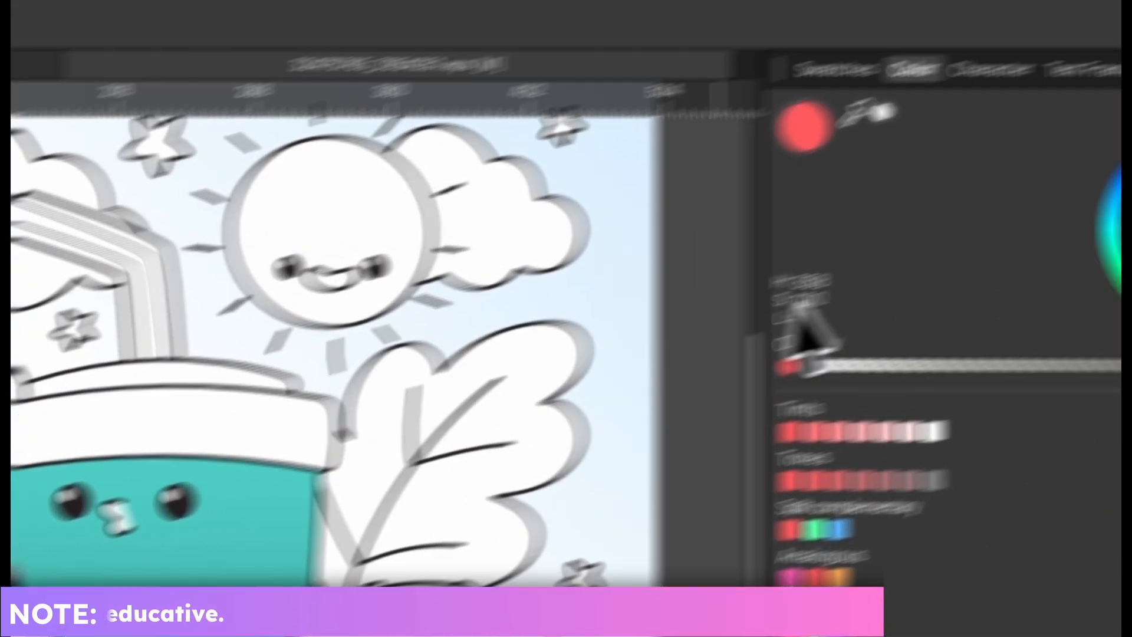
pyautogui.click(677, 404)
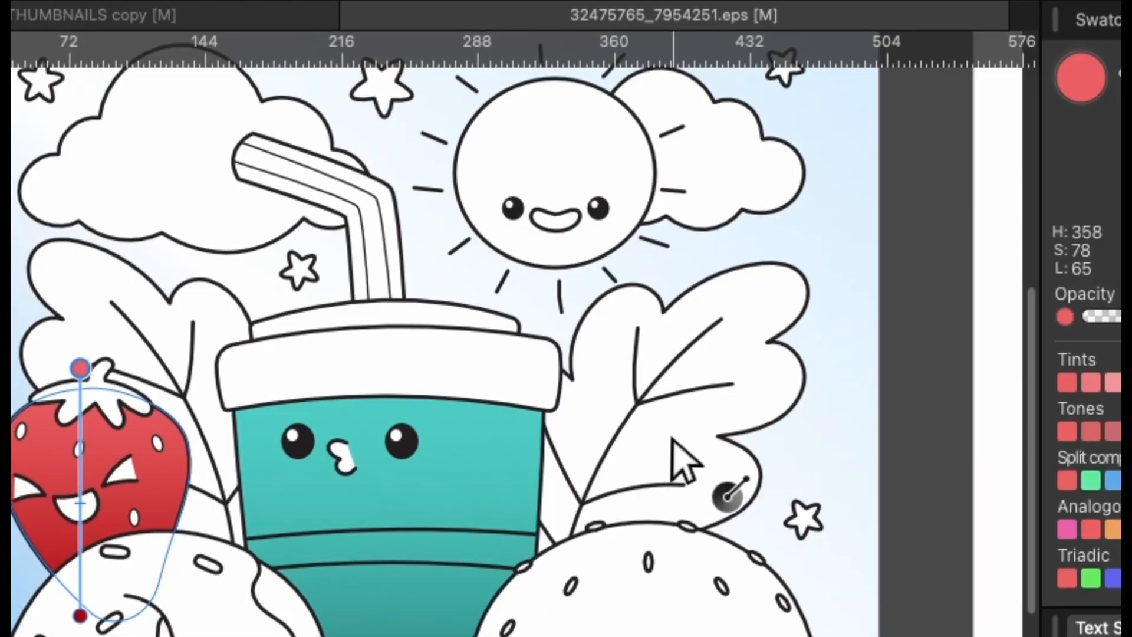
# - Fill the leaf above the burger with grass green and draw a diagonal linear gradient from its upper tip to its base
pyautogui.click(675, 446)
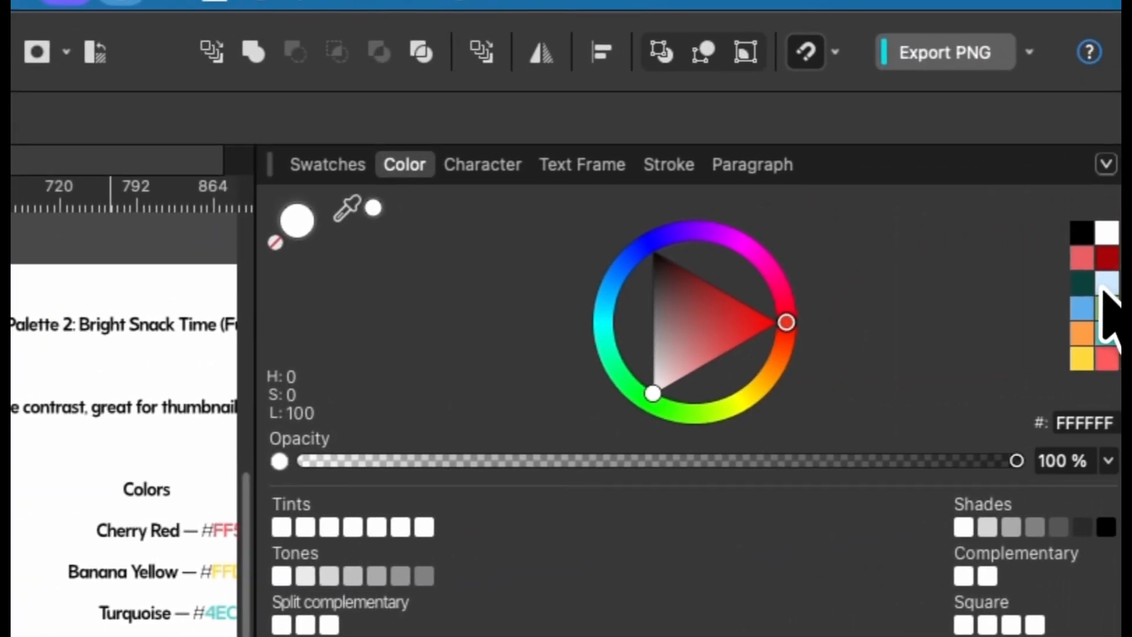
pyautogui.click(1089, 307)
pyautogui.moveTo(539, 209); pyautogui.dragTo(357, 477)
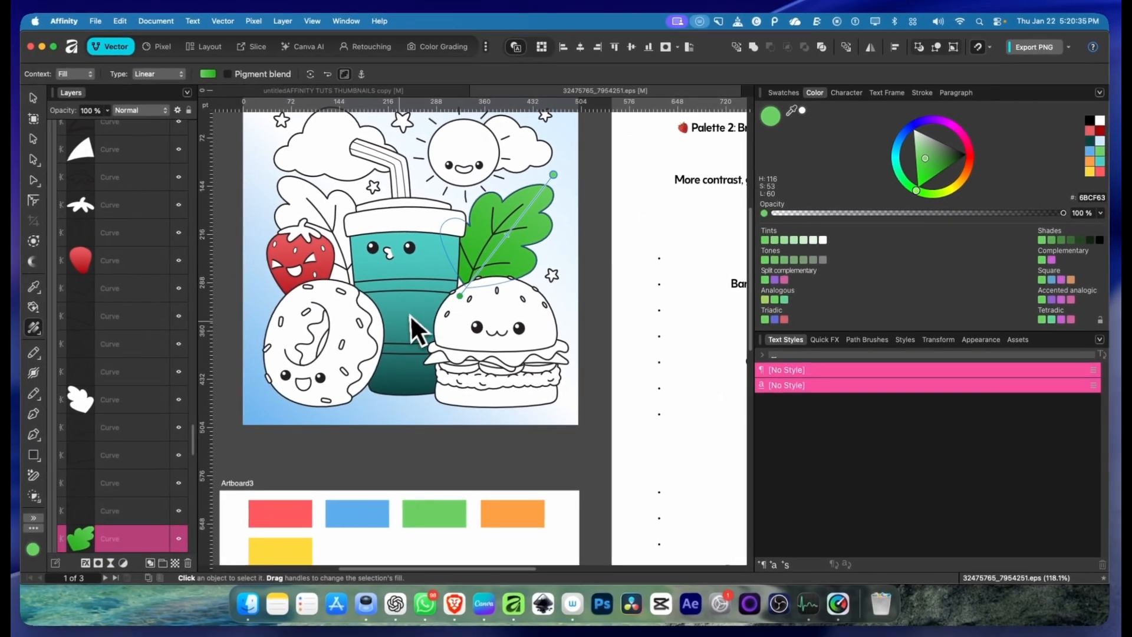
pyautogui.click(410, 318)
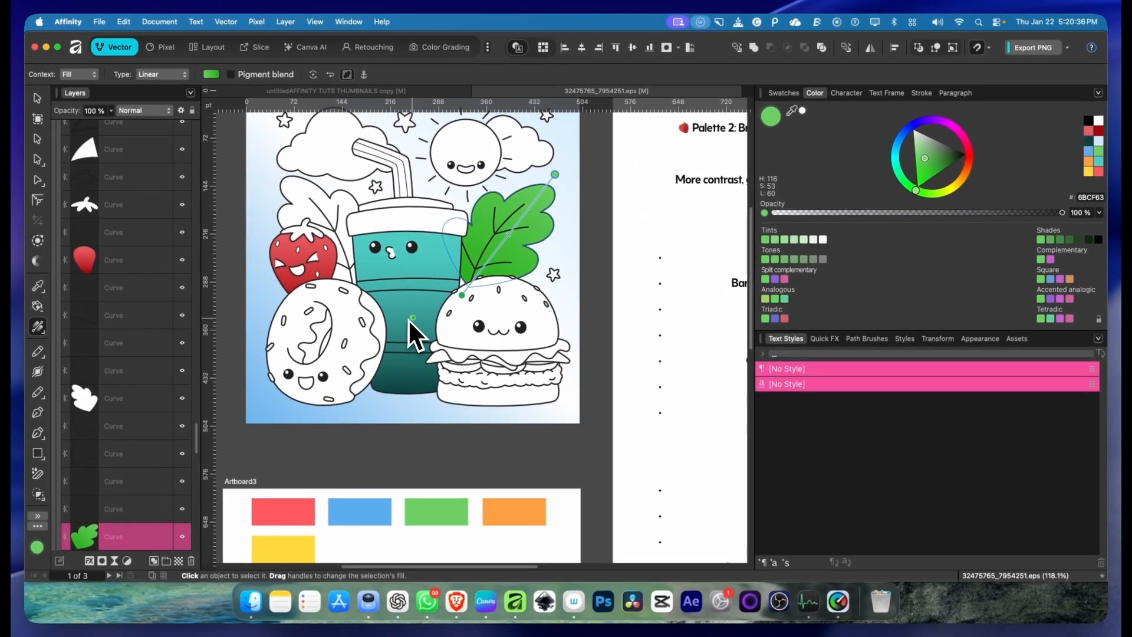
pyautogui.click(462, 295)
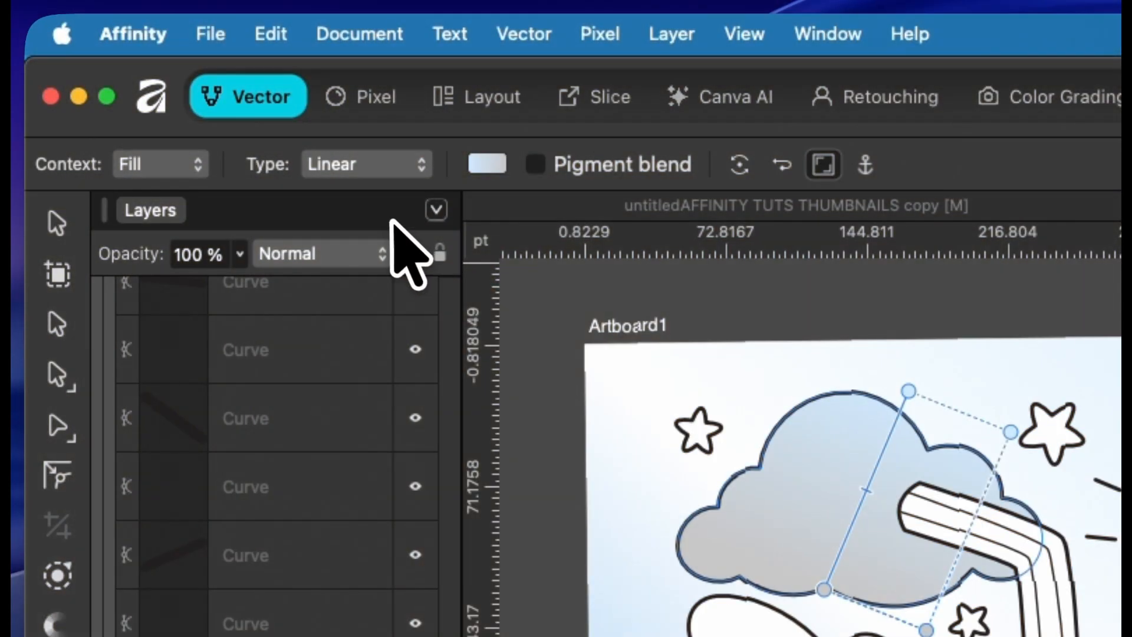
# - Change the gradient type of the large cloud behind the straw to Elliptical
pyautogui.click(376, 167)
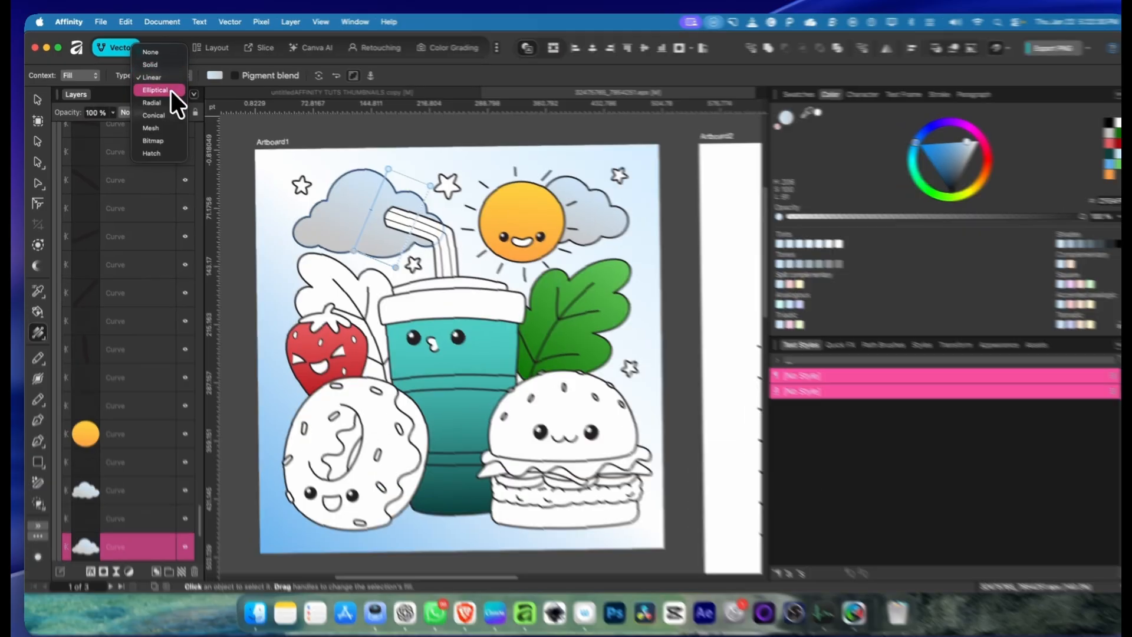
pyautogui.click(170, 88)
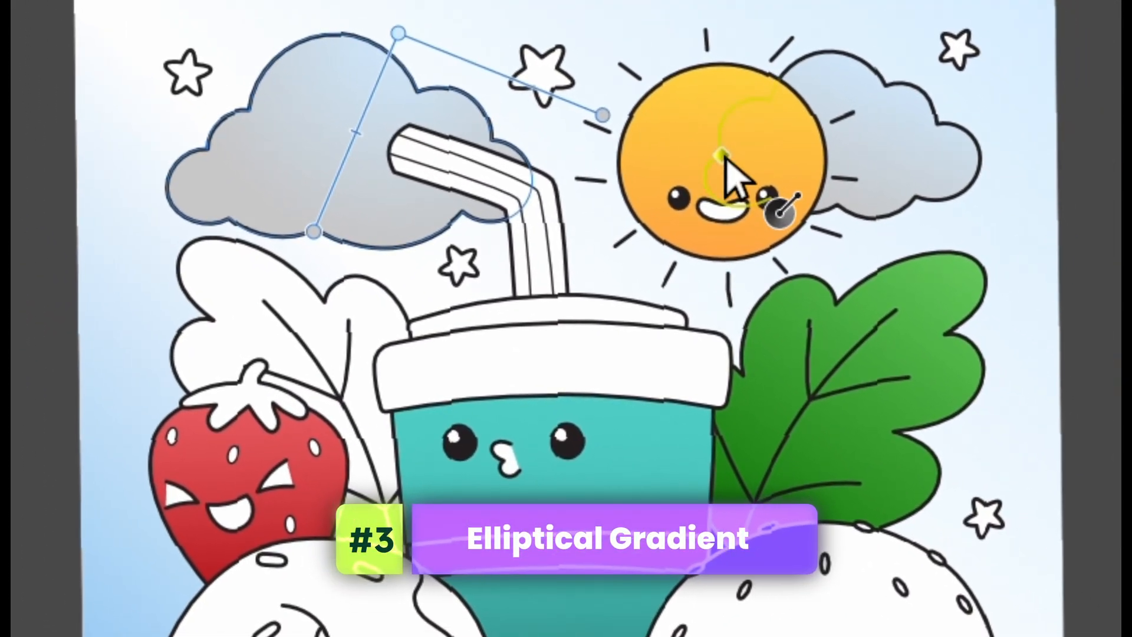
# - Change the sun's gradient type to Elliptical and reshape it so the yellow stop sits near the sun's center
pyautogui.click(724, 159)
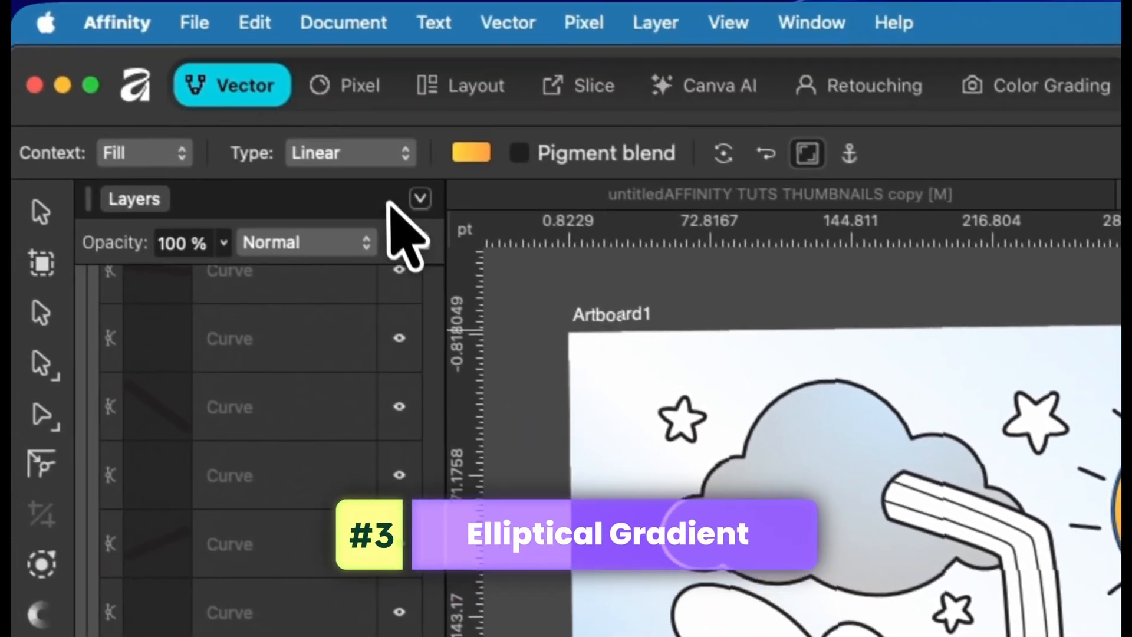
pyautogui.click(354, 155)
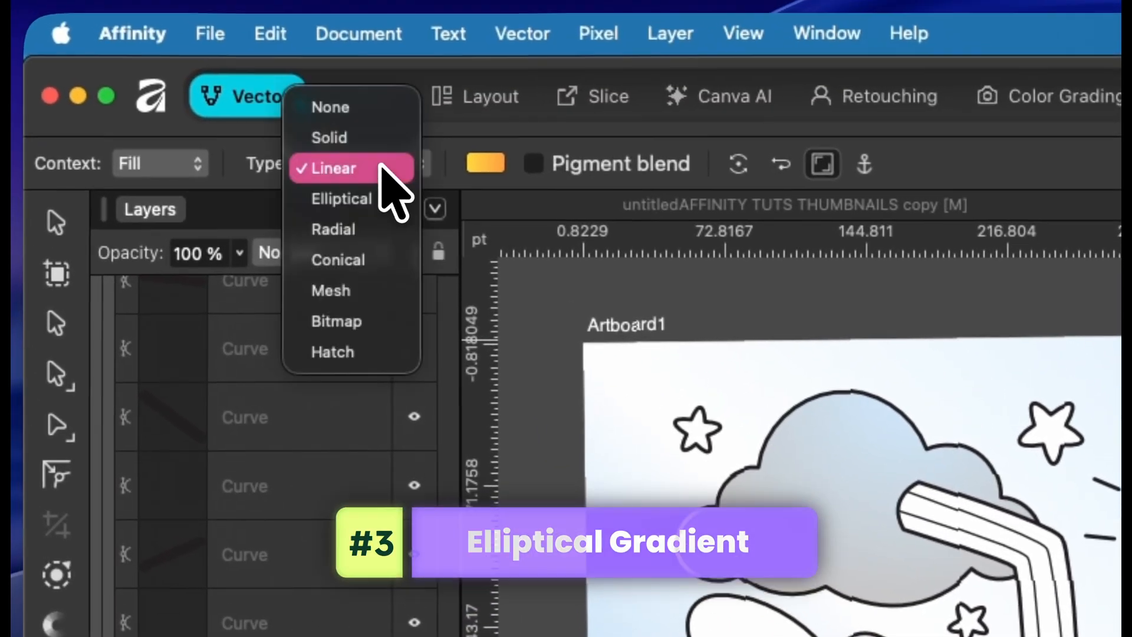
pyautogui.click(377, 200)
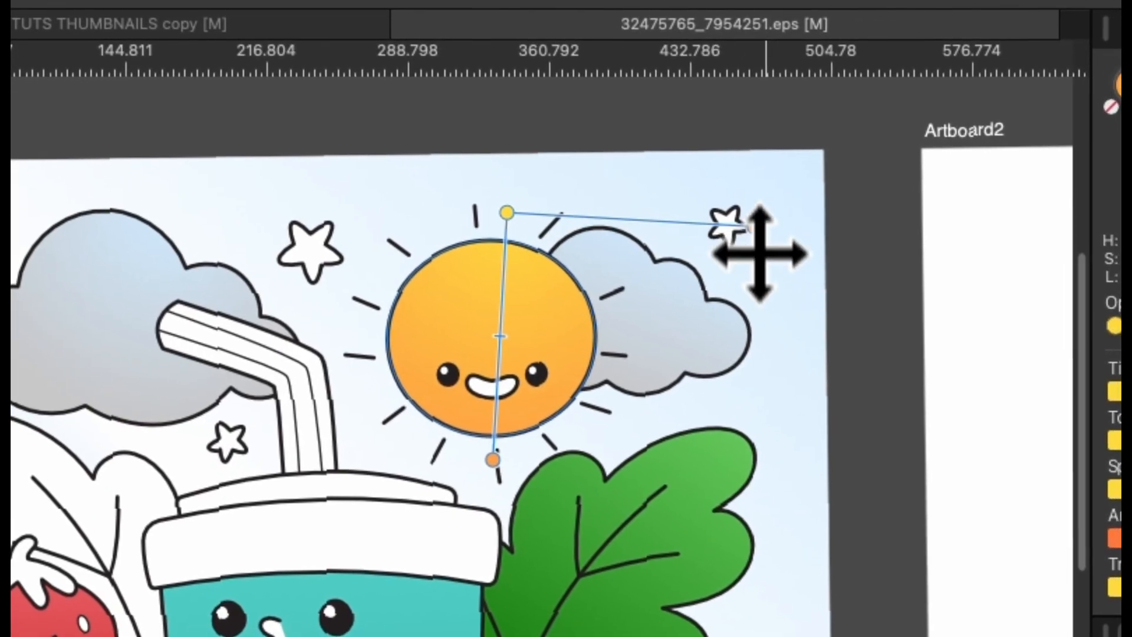
pyautogui.moveTo(756, 233); pyautogui.dragTo(393, 210)
pyautogui.moveTo(521, 217); pyautogui.dragTo(508, 307)
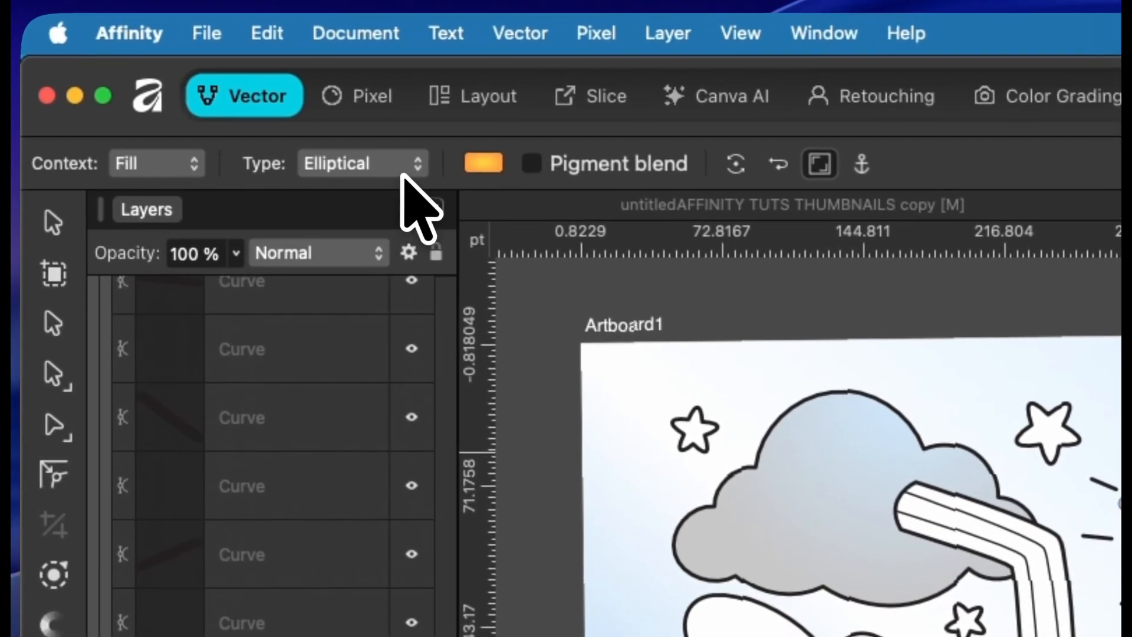
# - Change the sun's gradient type to Radial
pyautogui.click(37, 90)
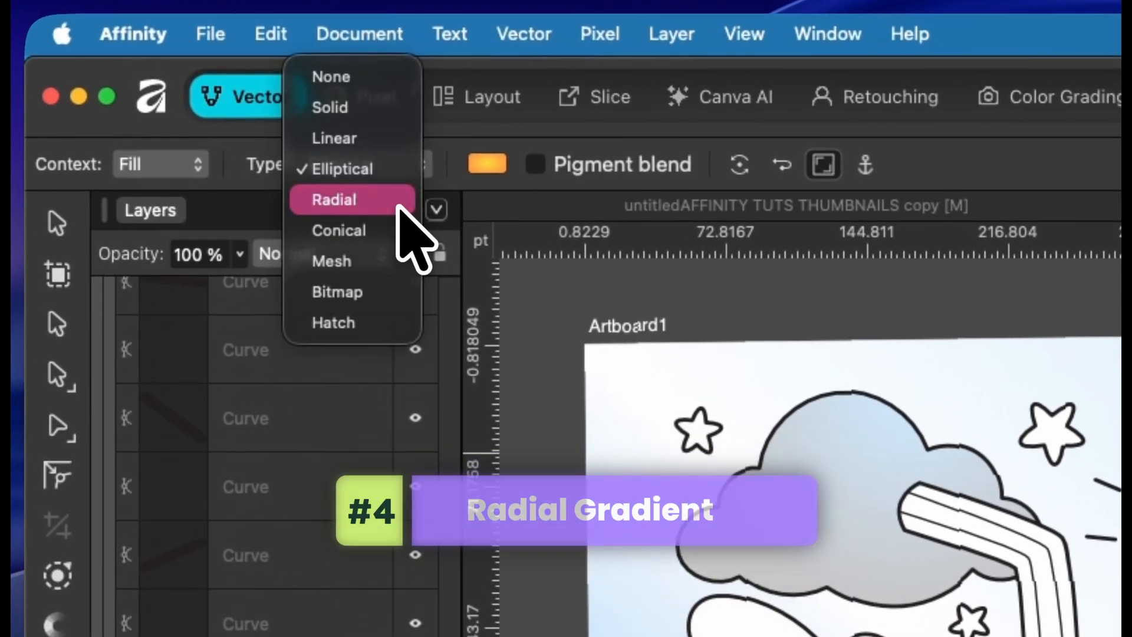
pyautogui.click(399, 200)
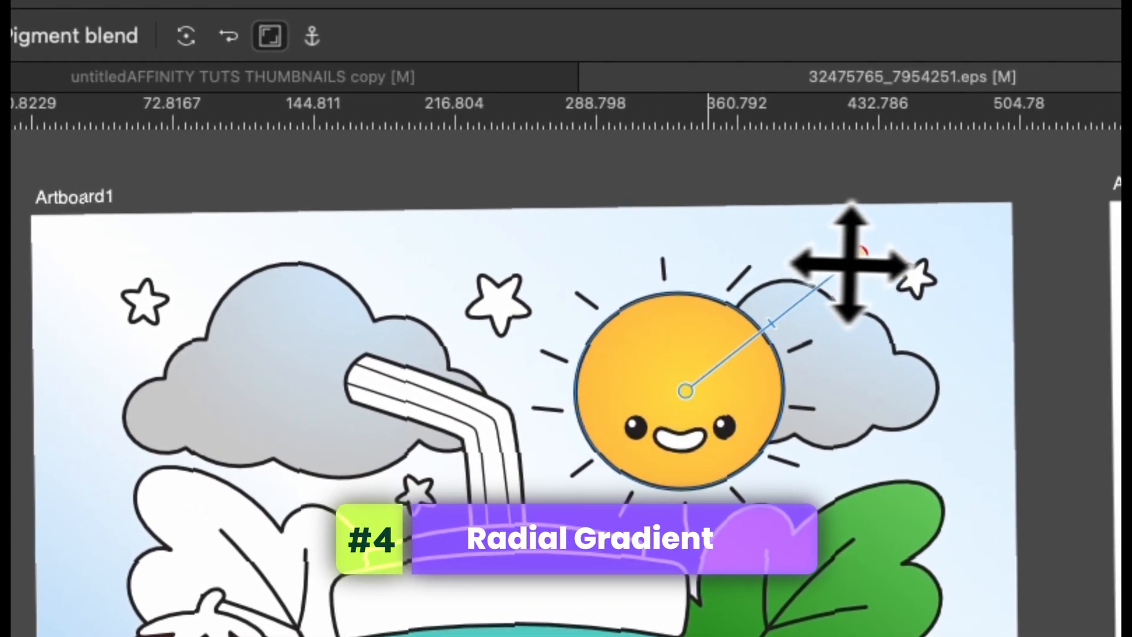
# - Shorten the sun's radial gradient toward its center and change its gradient type to Conical
pyautogui.moveTo(849, 264); pyautogui.dragTo(752, 382)
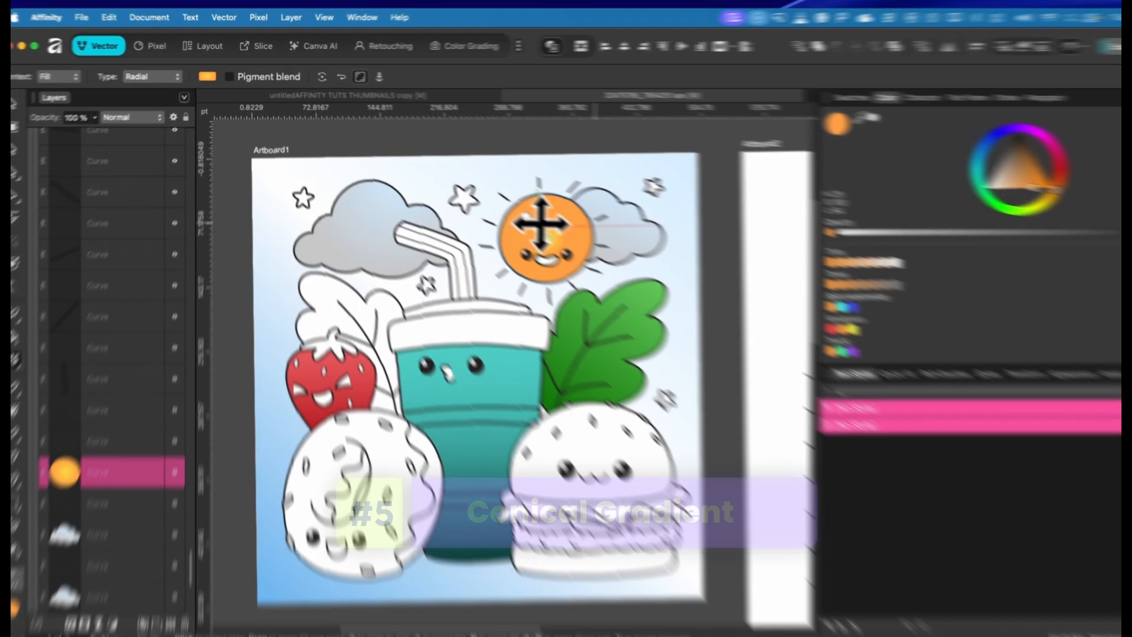
pyautogui.click(163, 74)
pyautogui.click(147, 86)
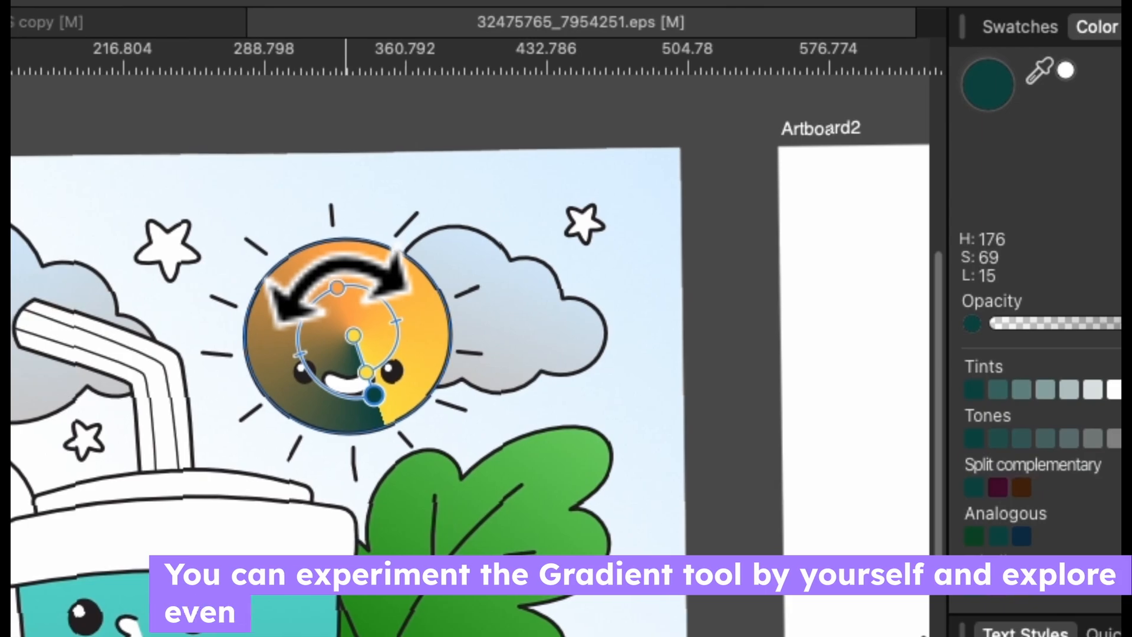
# - Recolor the orange stop of the sun's conical gradient dark red and rotate and enlarge the gradient around the face
pyautogui.click(342, 289)
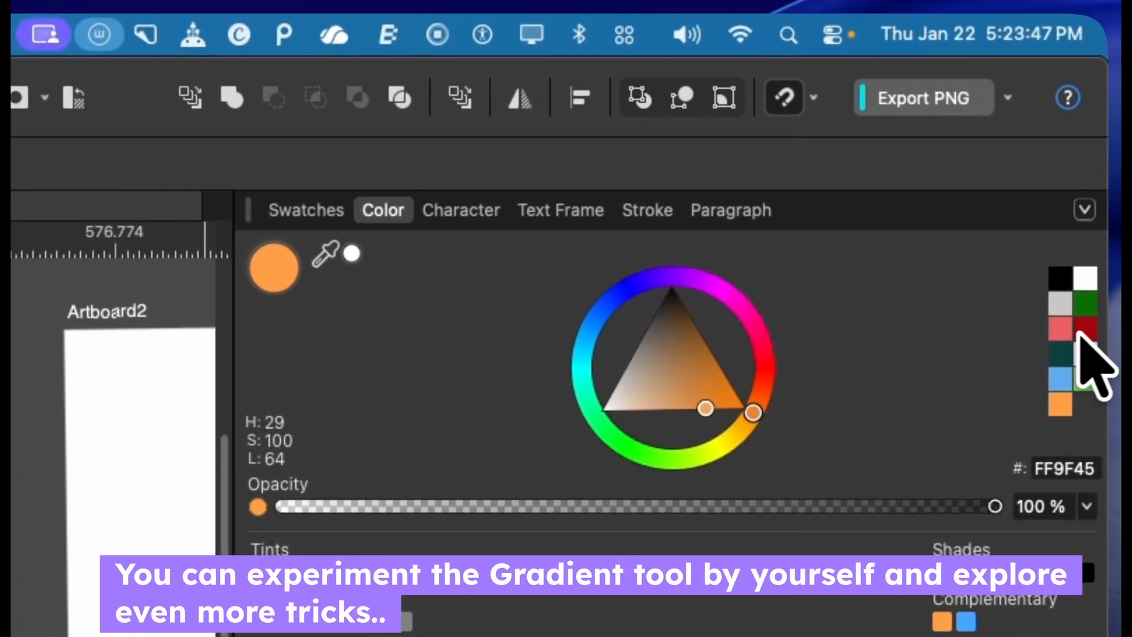
pyautogui.click(1083, 331)
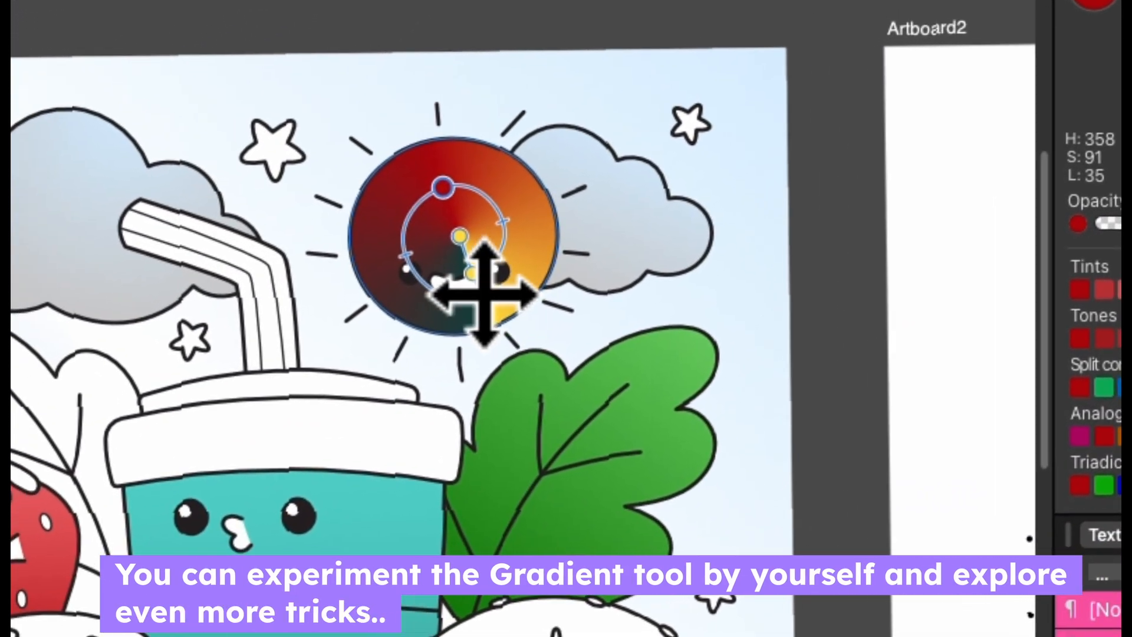
pyautogui.moveTo(485, 295); pyautogui.dragTo(385, 267)
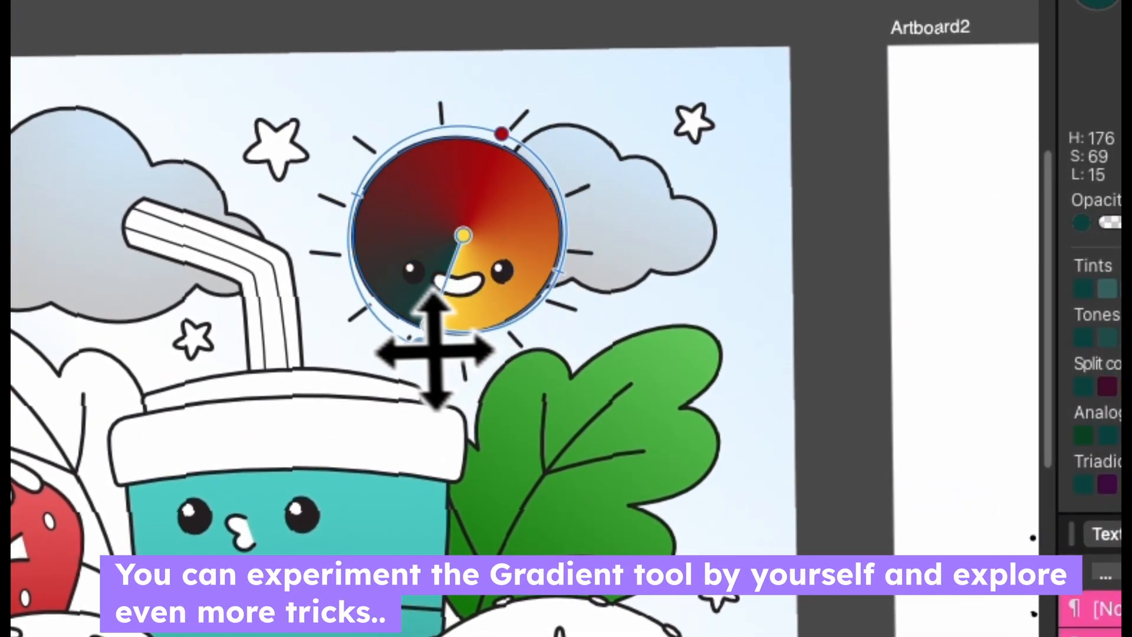
pyautogui.moveTo(551, 540); pyautogui.dragTo(366, 419)
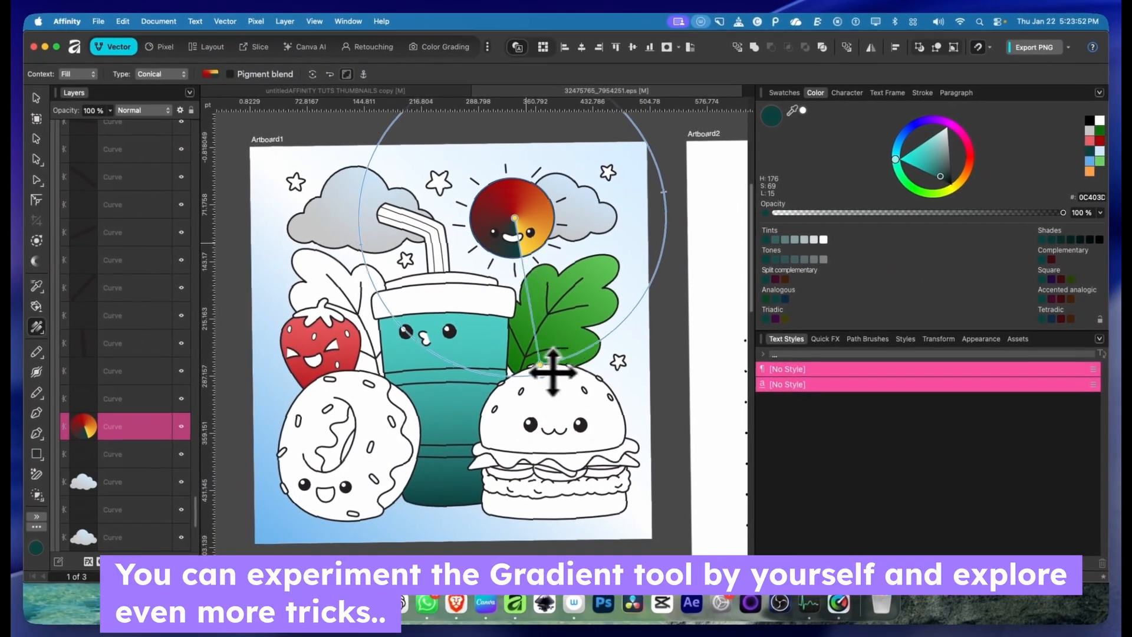
# - Change the sun's gradient type to Mesh and add extra mesh lines near its upper left part
pyautogui.click(162, 74)
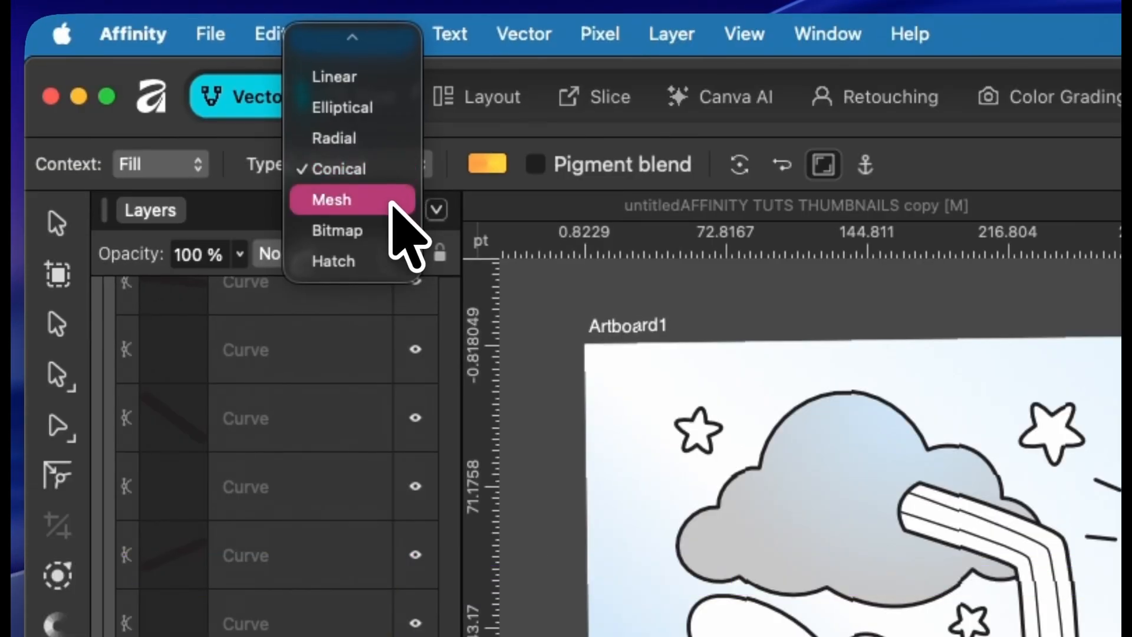
pyautogui.click(171, 89)
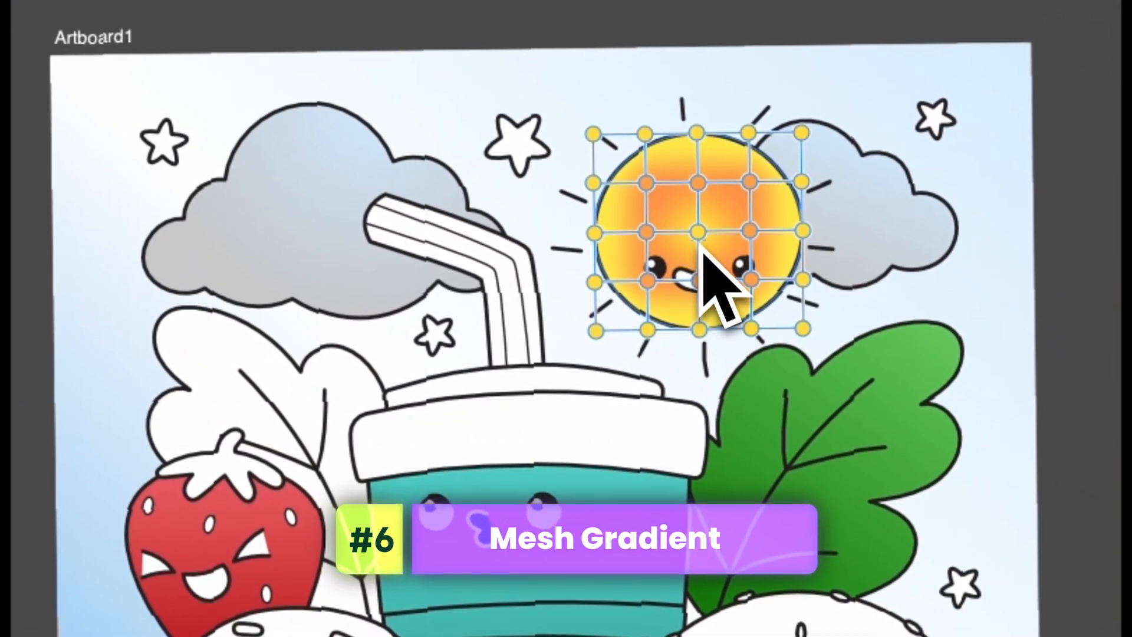
pyautogui.click(818, 295)
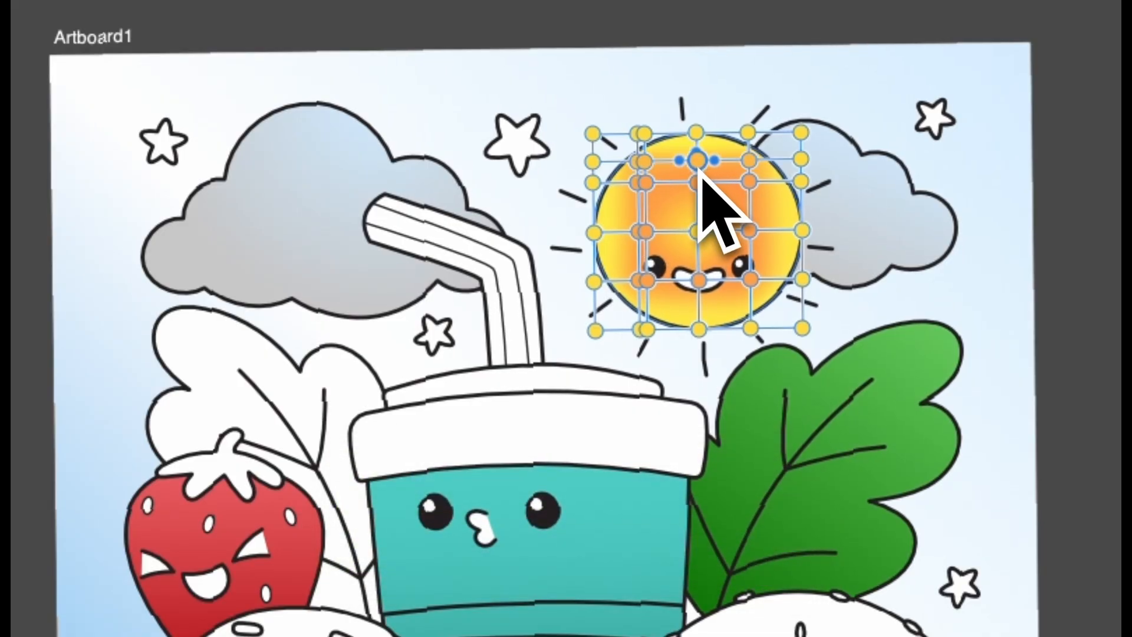
# - Move the orange mesh nodes on the sun's left side outward so the orange follows the round edge
pyautogui.scroll(5, 750, 277)
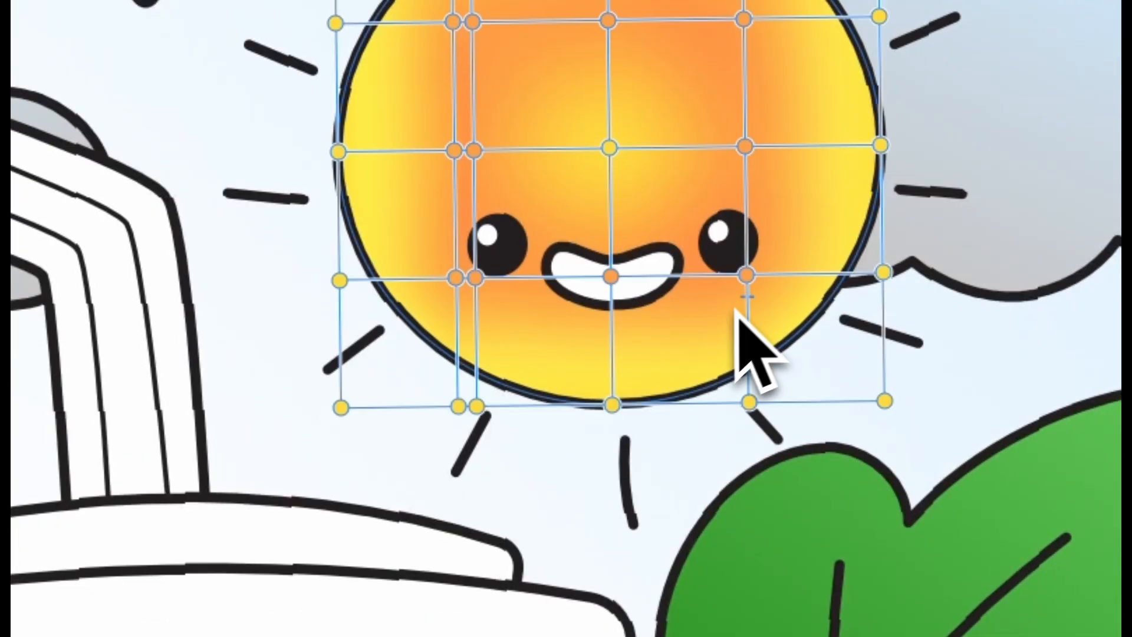
pyautogui.press('space')
pyautogui.moveTo(702, 137); pyautogui.dragTo(751, 227)
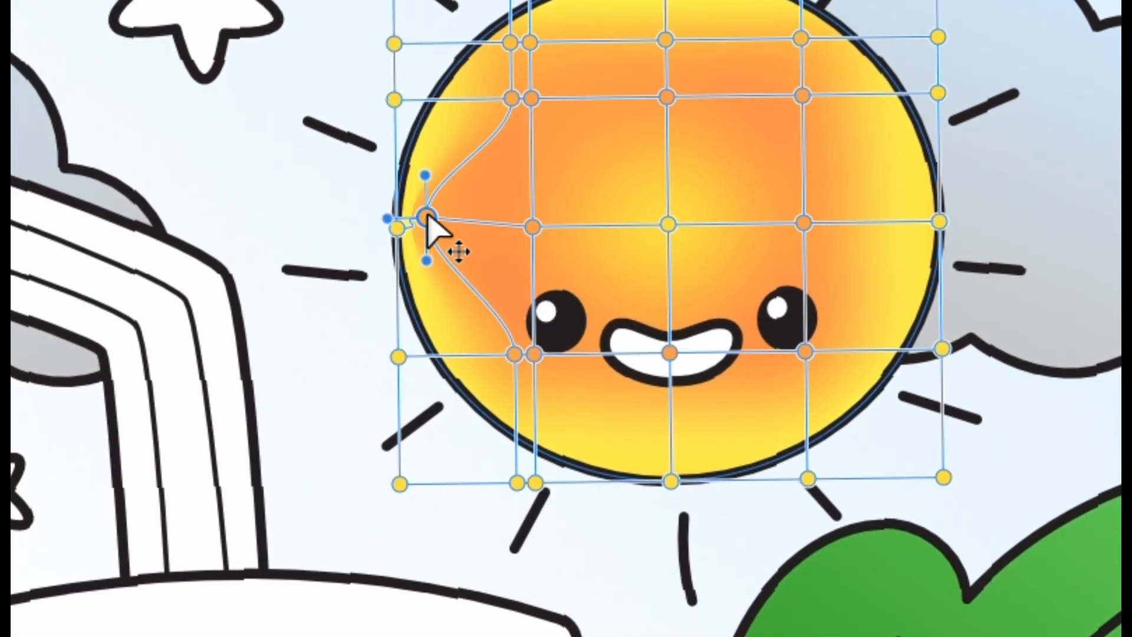
pyautogui.moveTo(511, 99); pyautogui.dragTo(465, 92)
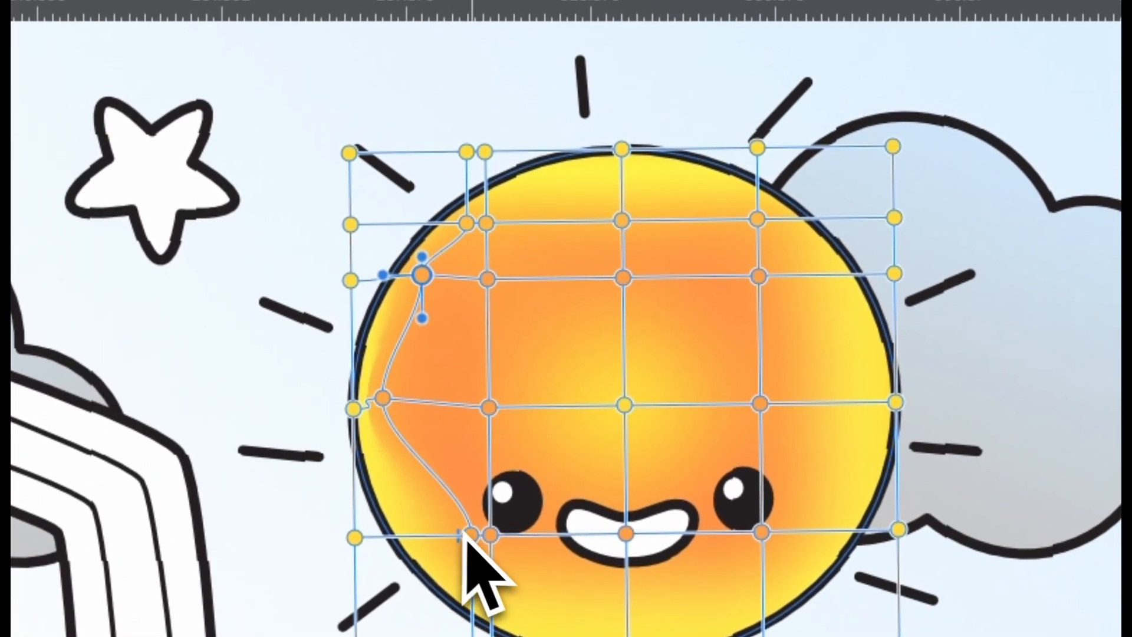
pyautogui.moveTo(514, 354); pyautogui.dragTo(469, 367)
pyautogui.scroll(-4, 469, 366)
pyautogui.press('v')
pyautogui.moveTo(676, 589); pyautogui.dragTo(674, 181)
pyautogui.scroll(-3, 528, 248)
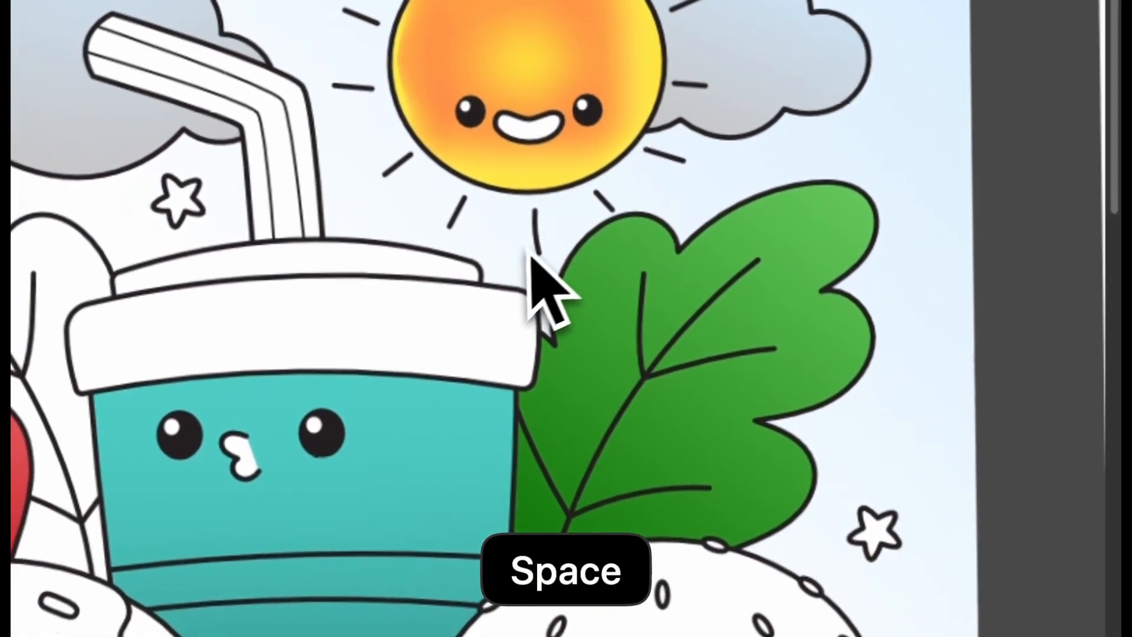
# - Change the sun's gradient type to Bitmap using the wooden tabletop image and shrink it into small tilted repeating tiles
pyautogui.scroll(5, 514, 153)
pyautogui.press('space')
pyautogui.moveTo(513, 154); pyautogui.dragTo(459, 344)
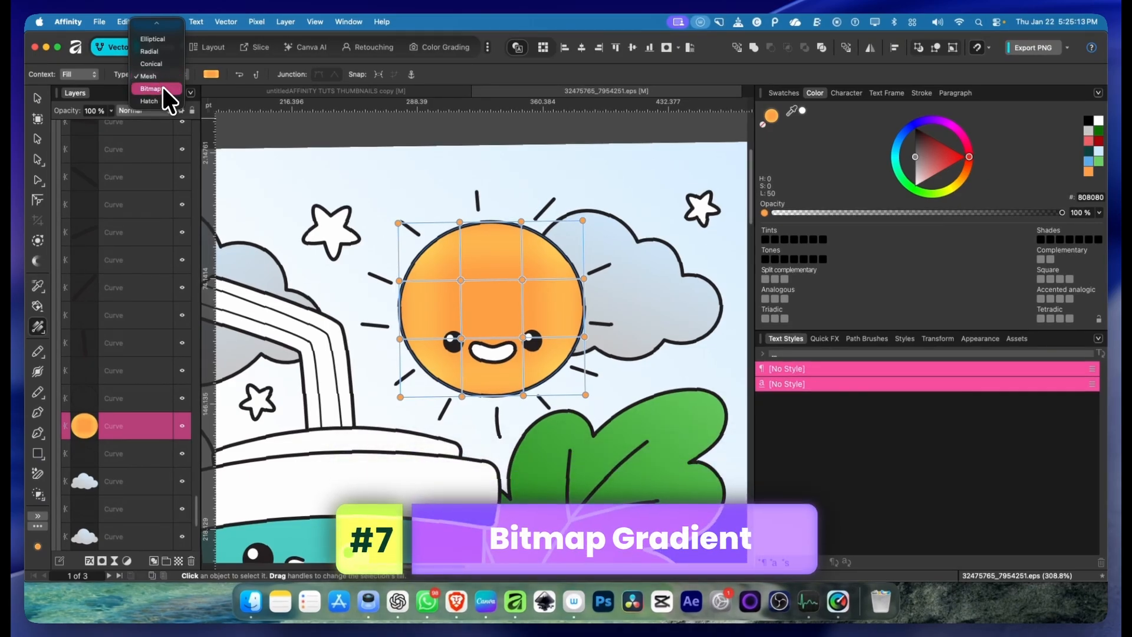
pyautogui.click(163, 86)
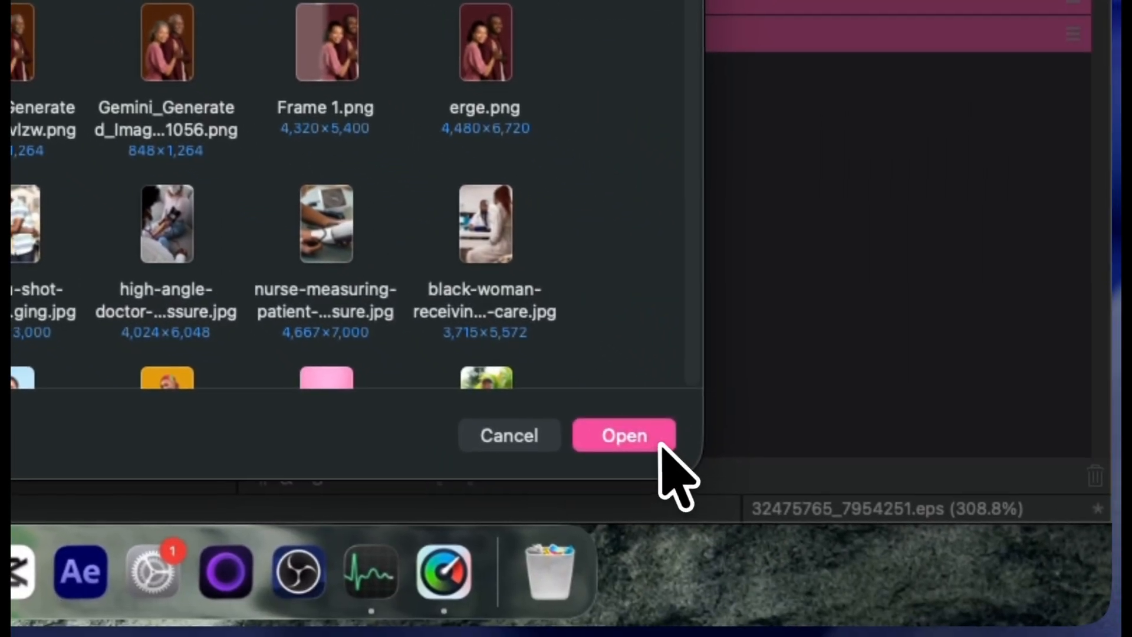
pyautogui.click(663, 451)
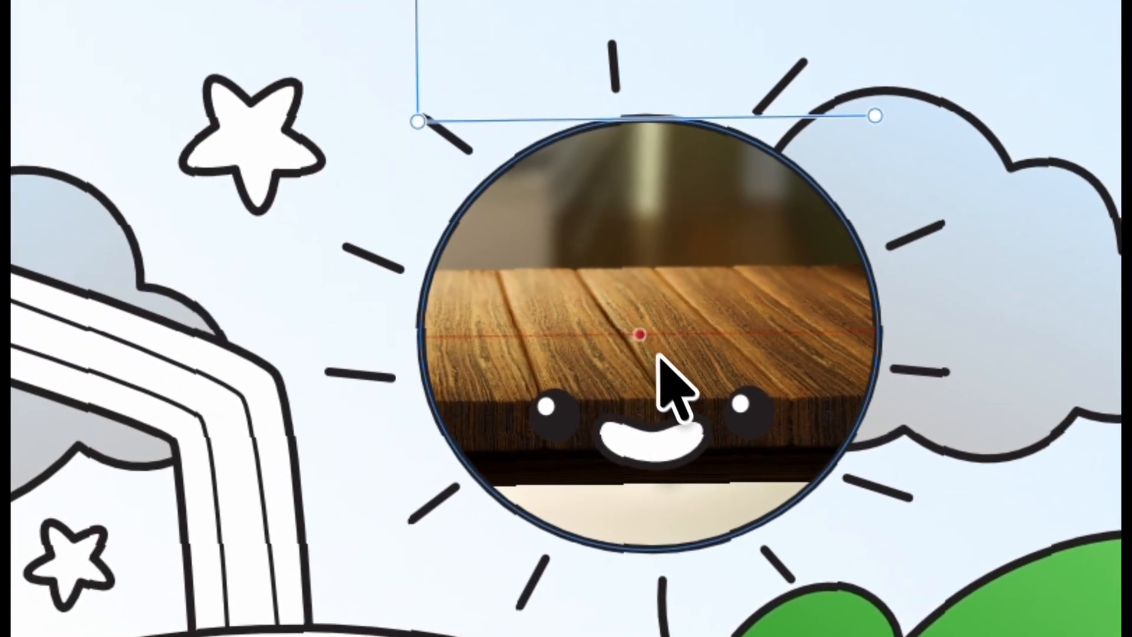
pyautogui.moveTo(582, 403); pyautogui.dragTo(823, 572)
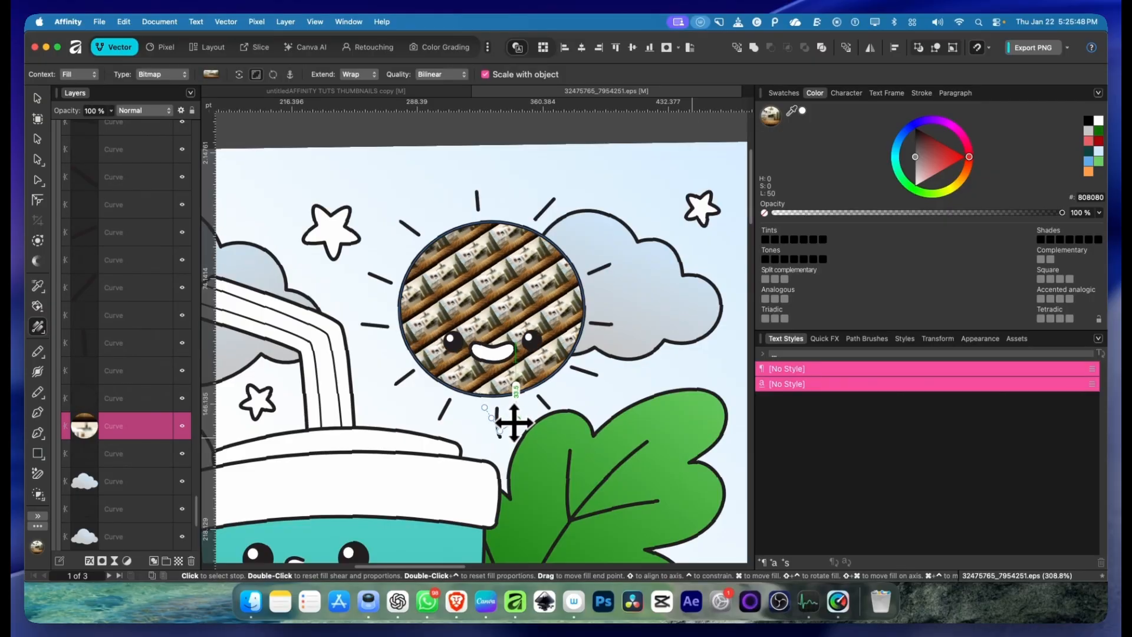
pyautogui.moveTo(513, 419); pyautogui.dragTo(508, 425)
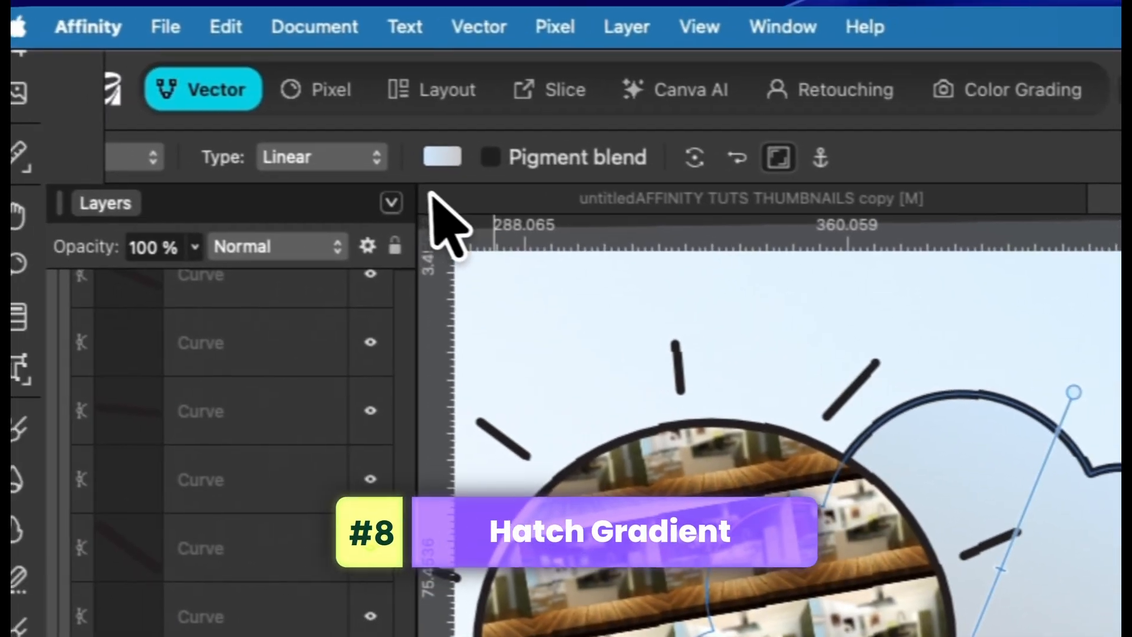
# - Change the gradient type of the cloud behind the sun to Hatch and tighten the spacing into dense diagonal lines
pyautogui.click(152, 74)
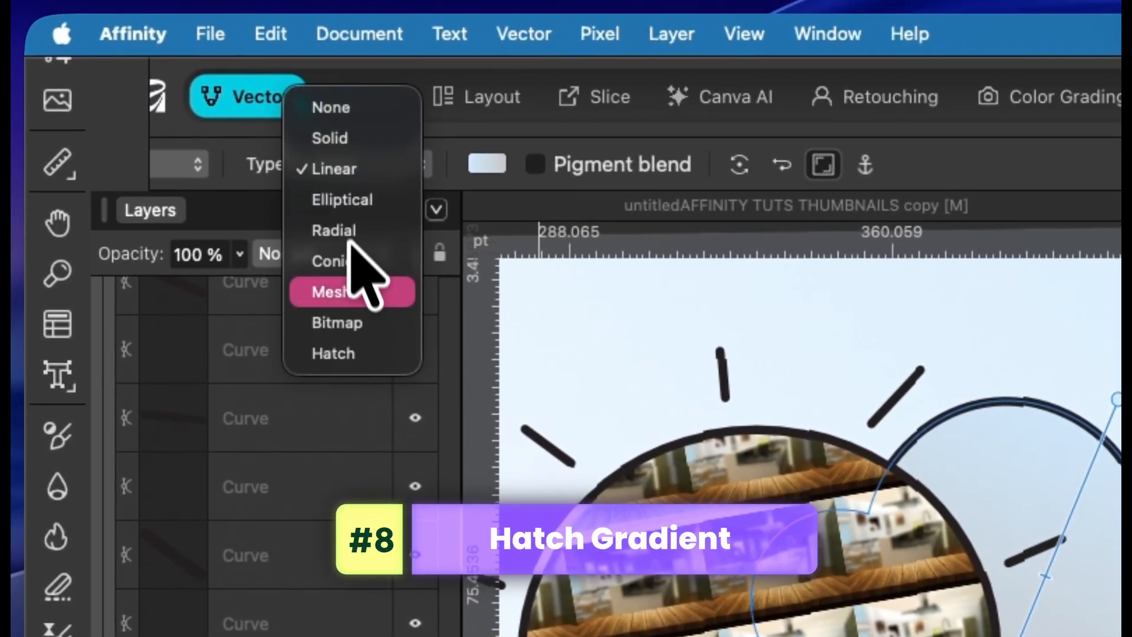
pyautogui.click(354, 354)
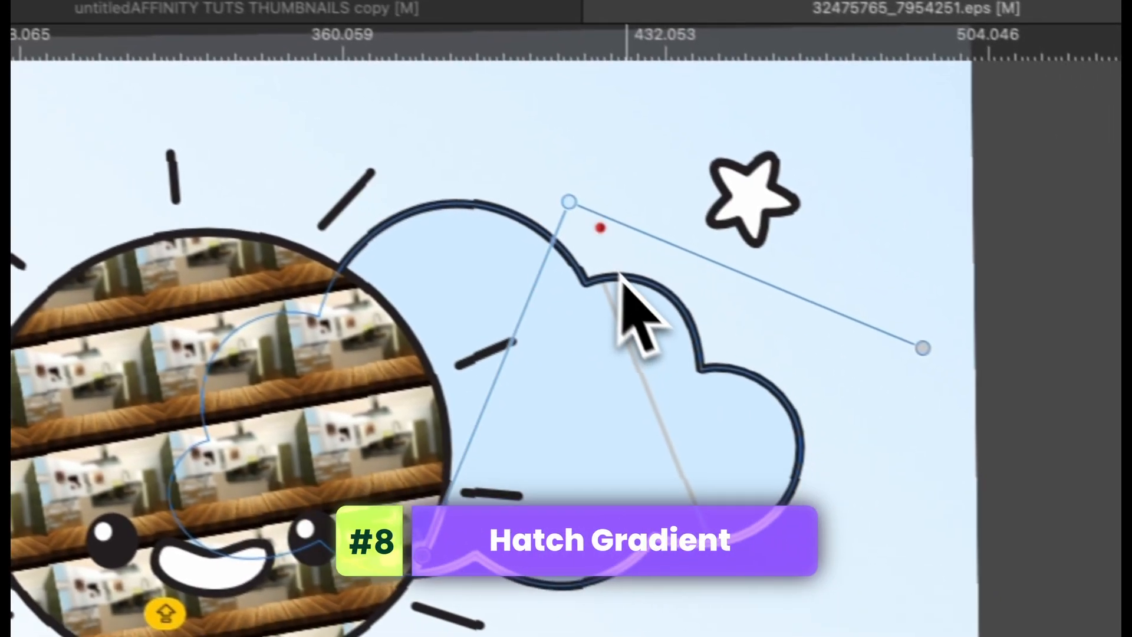
pyautogui.moveTo(569, 202)
pyautogui.mouseDown()
pyautogui.moveTo(578, 207)
pyautogui.moveTo(560, 258)
pyautogui.moveTo(557, 394)
pyautogui.mouseUp()
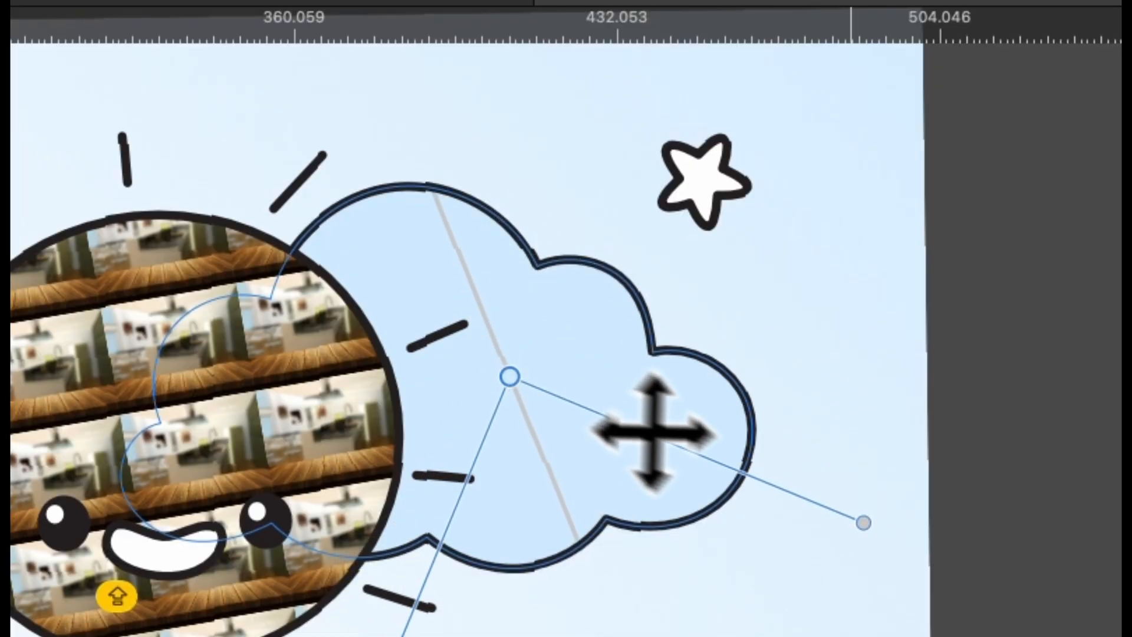
pyautogui.moveTo(864, 522)
pyautogui.mouseDown()
pyautogui.moveTo(600, 437)
pyautogui.moveTo(529, 389)
pyautogui.moveTo(515, 405)
pyautogui.moveTo(526, 390)
pyautogui.moveTo(592, 377)
pyautogui.moveTo(670, 395)
pyautogui.moveTo(546, 359)
pyautogui.moveTo(511, 374)
pyautogui.moveTo(538, 370)
pyautogui.mouseUp()
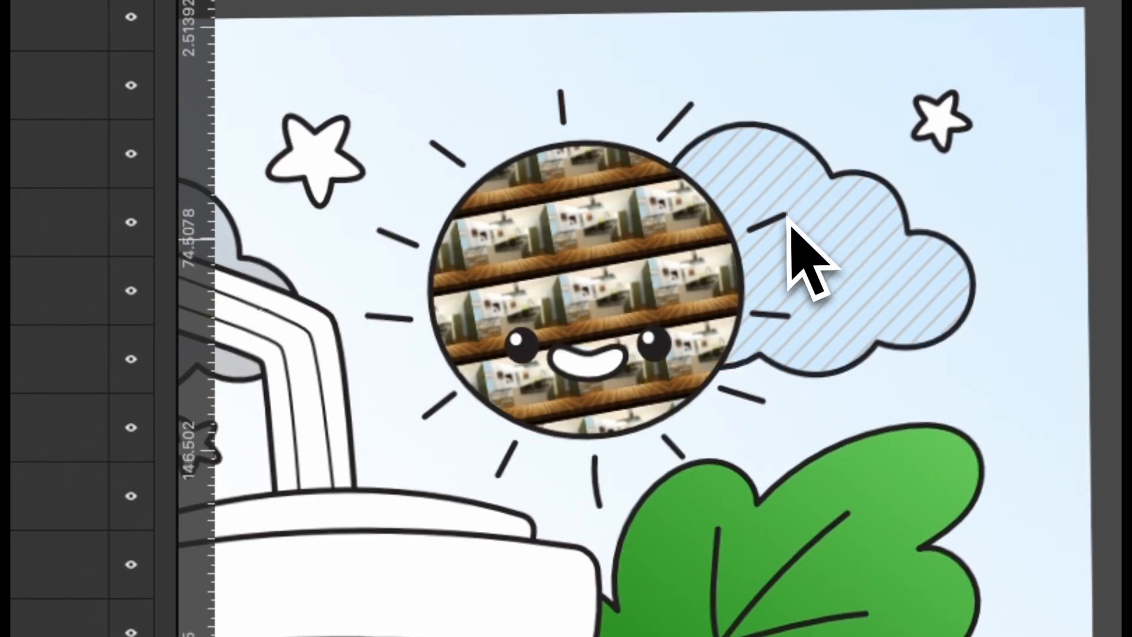
pyautogui.scroll(-5, 448, 231)
pyautogui.hscroll(-4, 453, 304)
pyautogui.scroll(-3, 413, 277)
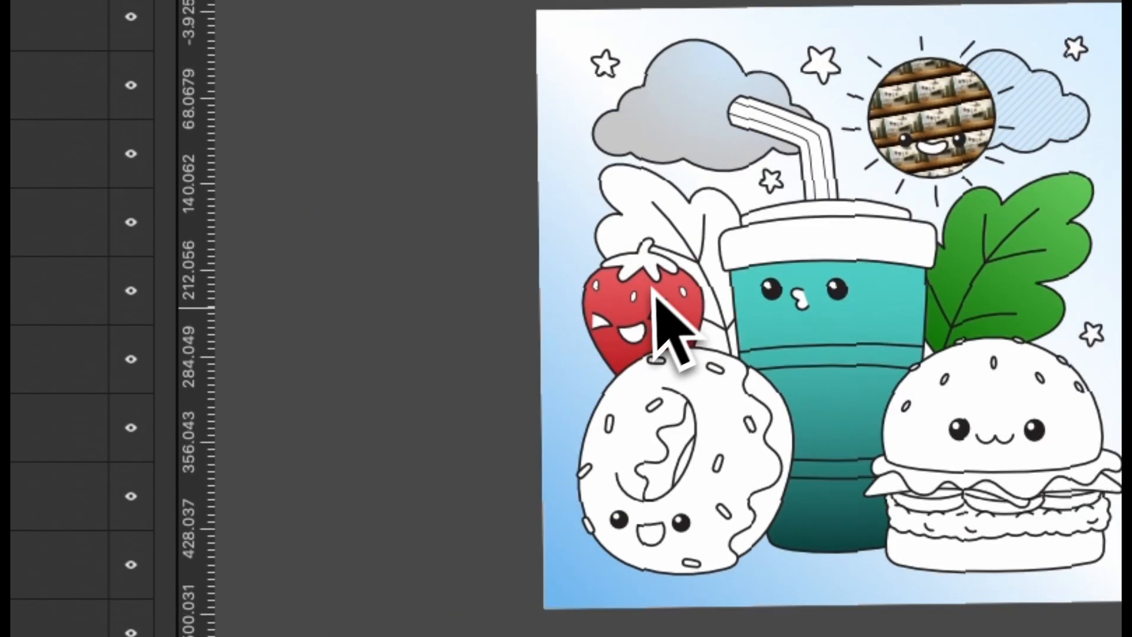
pyautogui.press('v')
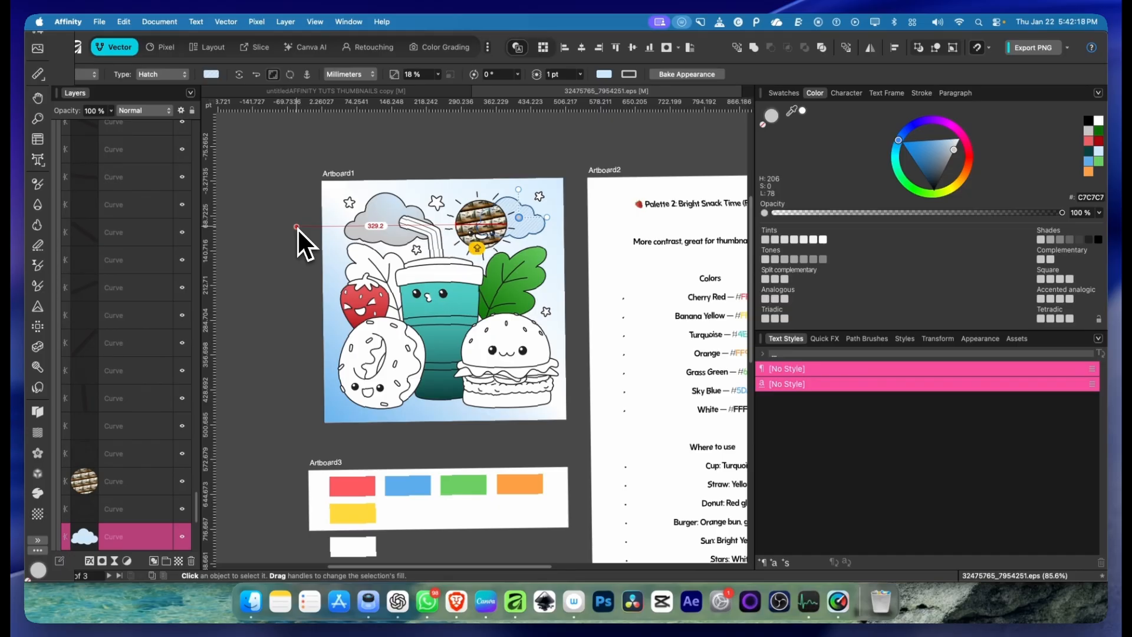
pyautogui.press('v')
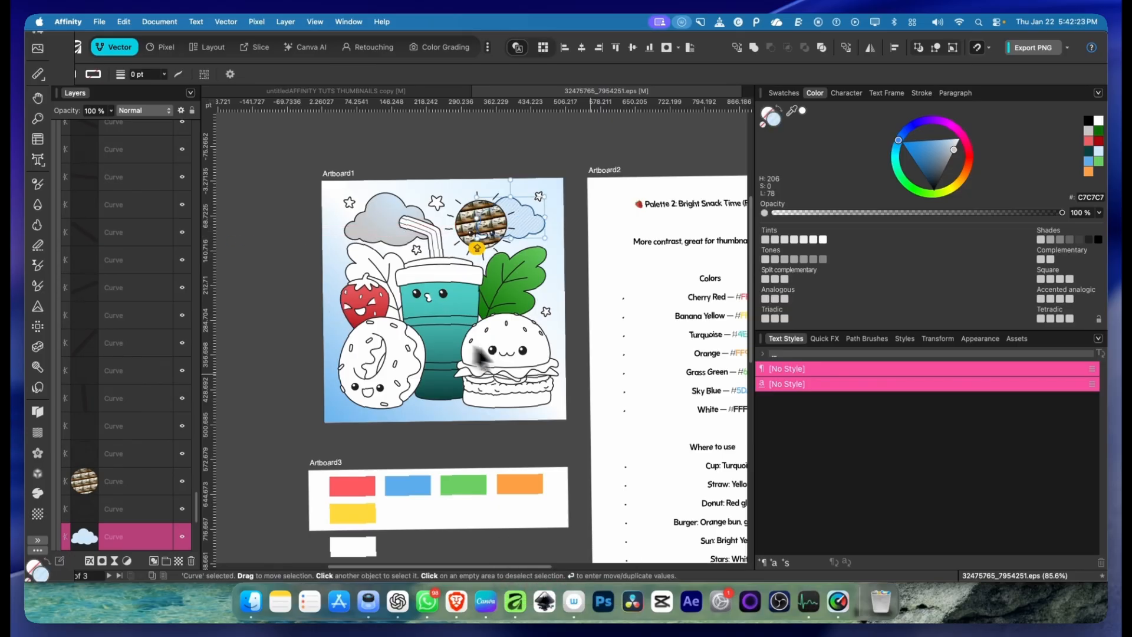